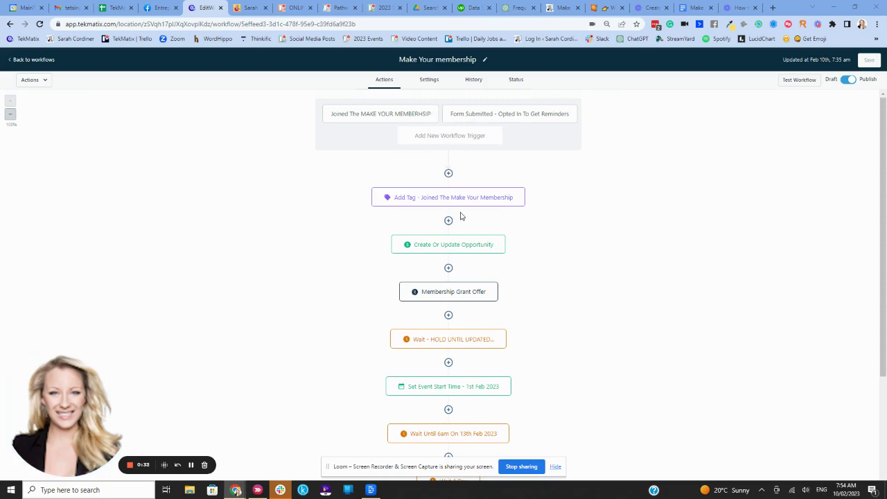
- Open the Add Tag action below the triggers and examine its name and assigned tag
scroll(416, 141, down, 1)
scroll(415, 142, up, 1)
click(452, 200)
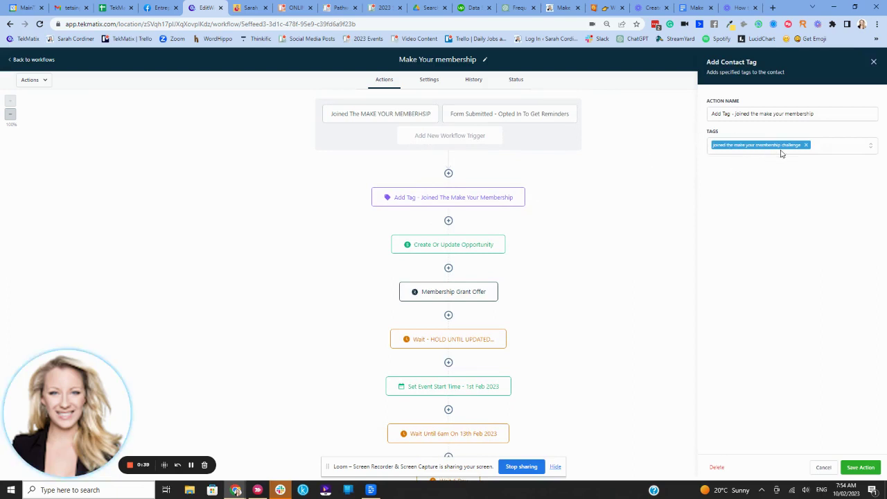
scroll(615, 176, down, 2)
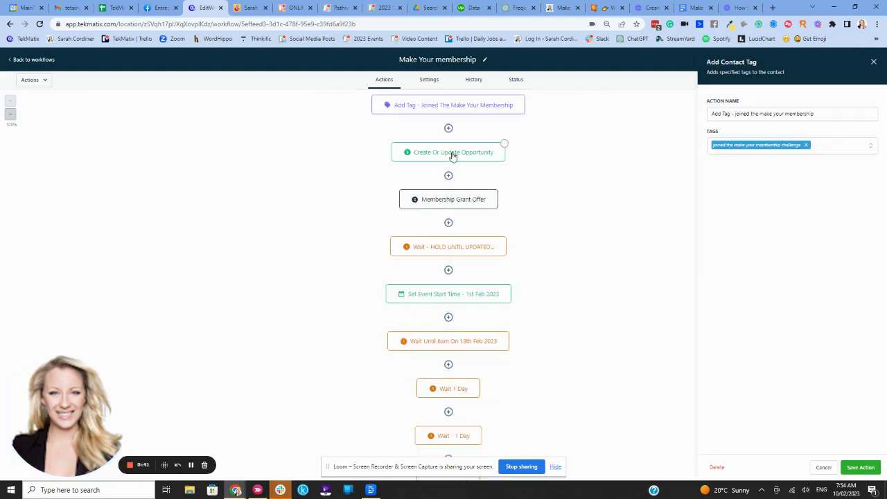
- Add the contact's full name custom value, {{contact.name}}, to the opportunity name of the Create Or Update Opportunity action
click(452, 154)
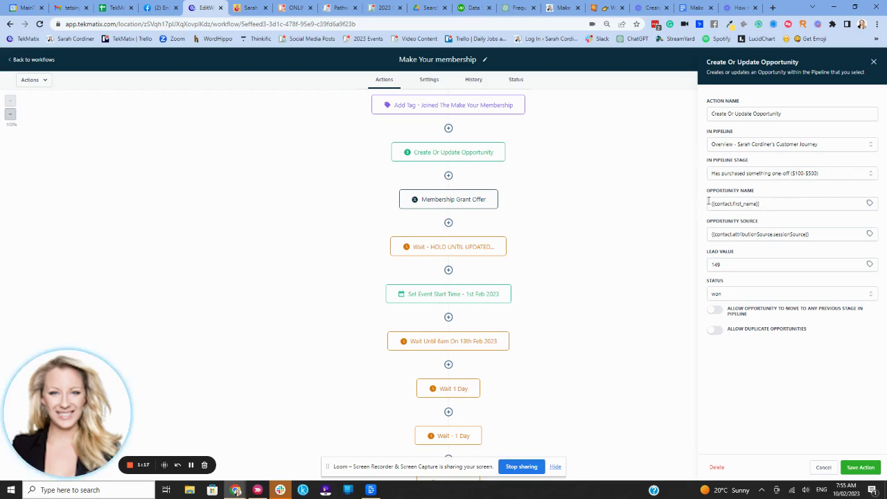
click(868, 204)
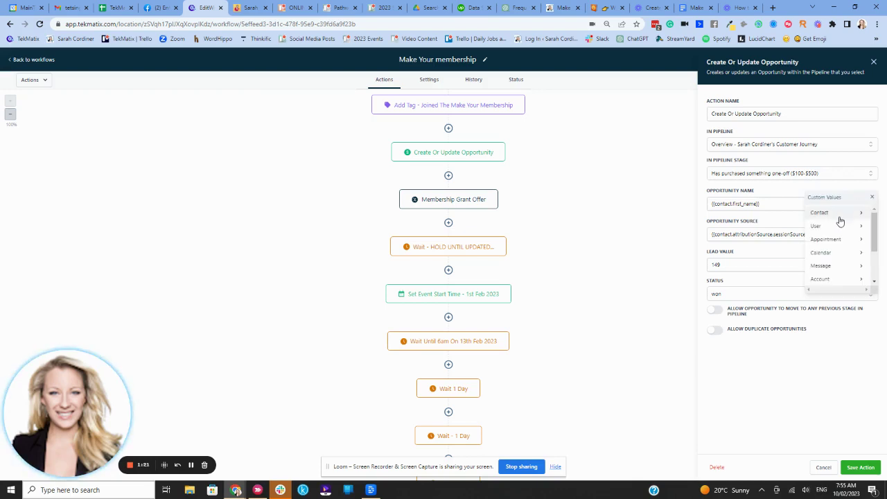
click(837, 219)
click(834, 215)
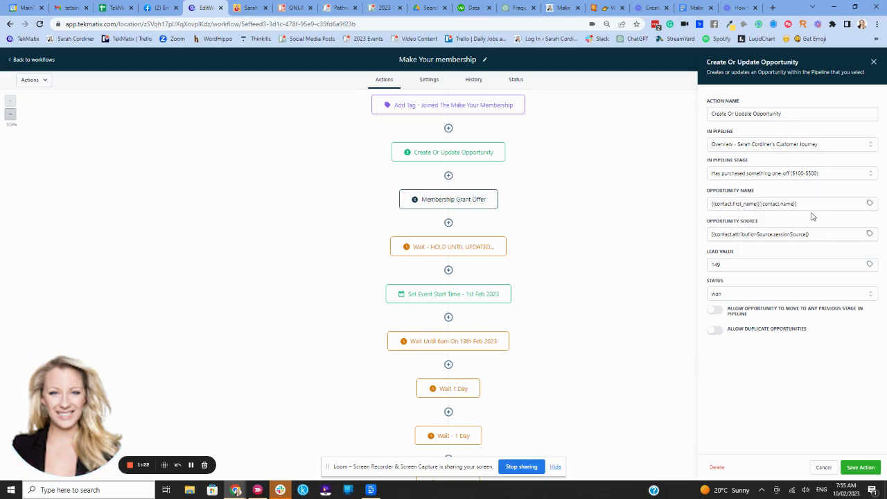
- Remove {{contact.first_name}} from the opportunity name, leaving only {{contact.name}}, and save the action
click(760, 204)
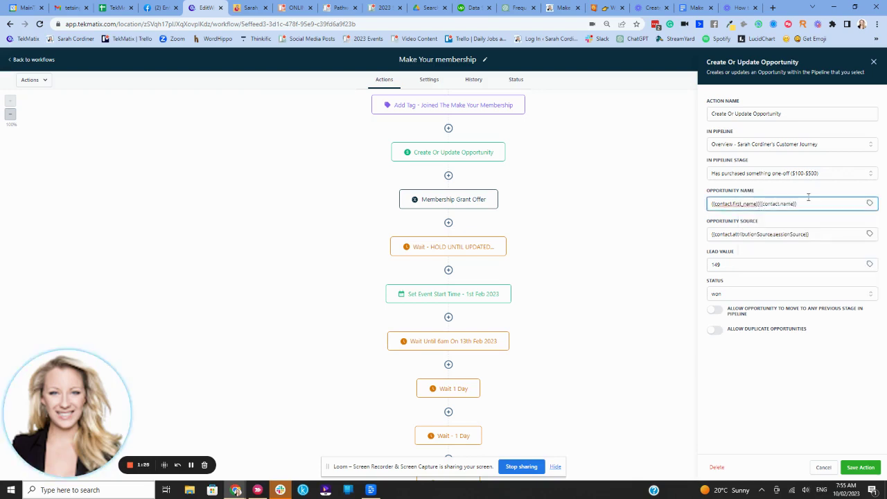
key(BackSpace)
key(BackSpace)
key(BackSpace)
key(BackSpace)
key(BackSpace)
key(BackSpace)
key(BackSpace)
key(BackSpace)
key(BackSpace)
key(BackSpace)
key(BackSpace)
key(BackSpace)
key(BackSpace)
key(BackSpace)
key(BackSpace)
key(BackSpace)
key(BackSpace)
key(BackSpace)
key(BackSpace)
key(BackSpace)
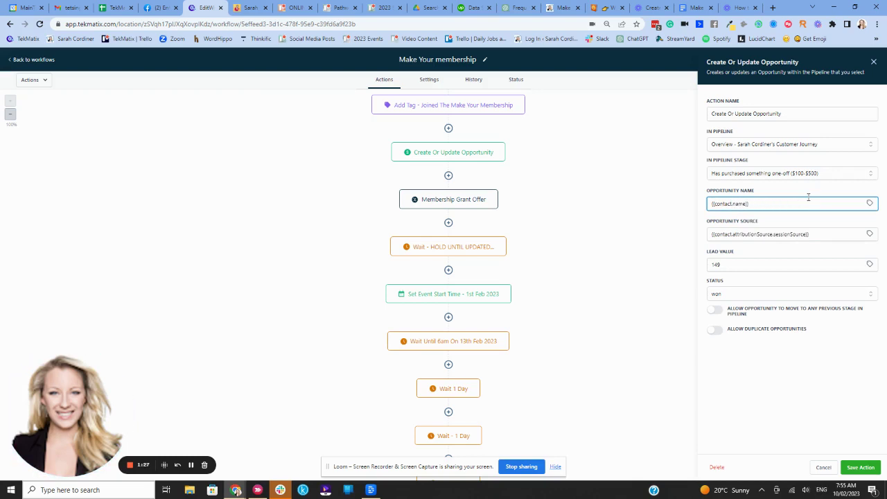
click(794, 225)
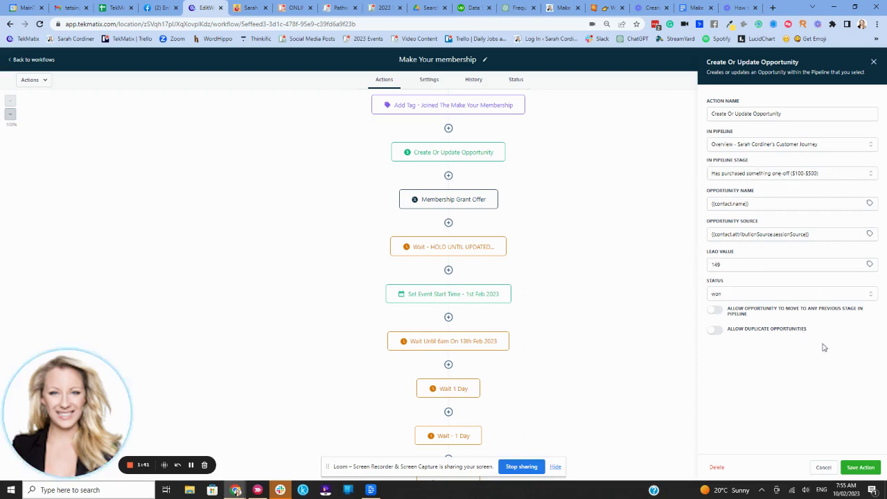
click(861, 467)
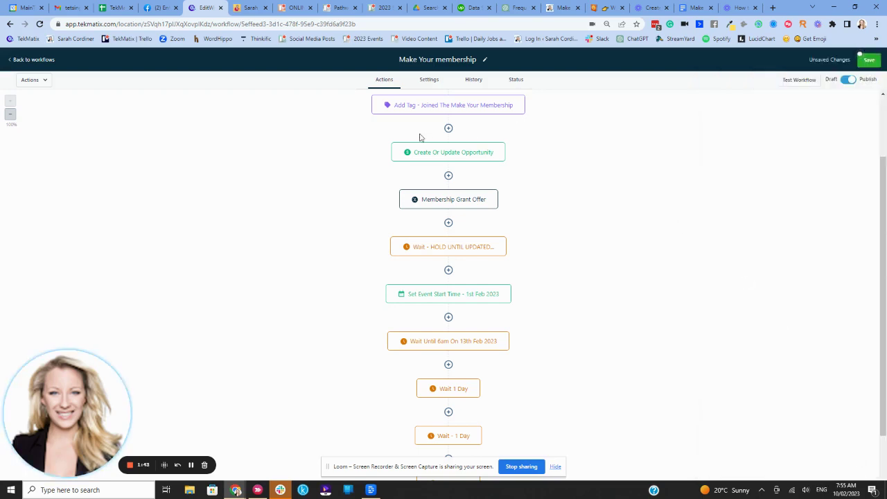
- Examine the settings of the Membership Grant Offer and the "HOLD UNTIL UPDATED" wait action without changing them
click(439, 199)
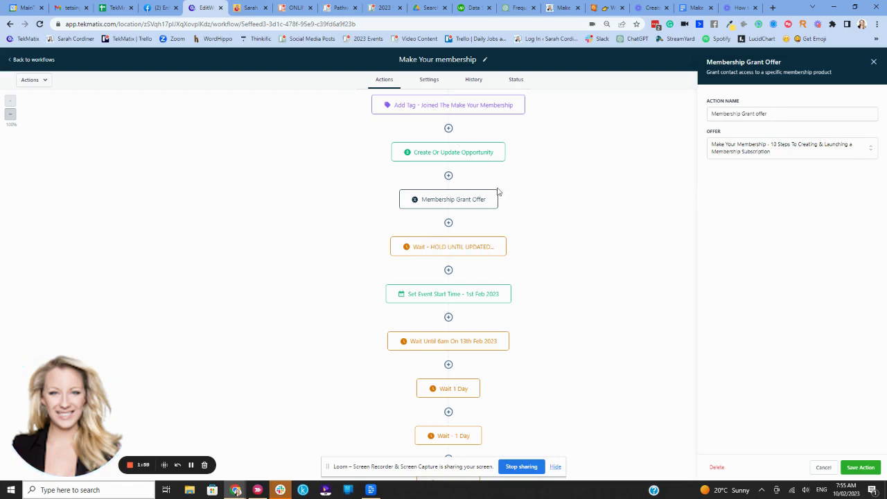
scroll(473, 125, up, 1)
scroll(468, 333, down, 2)
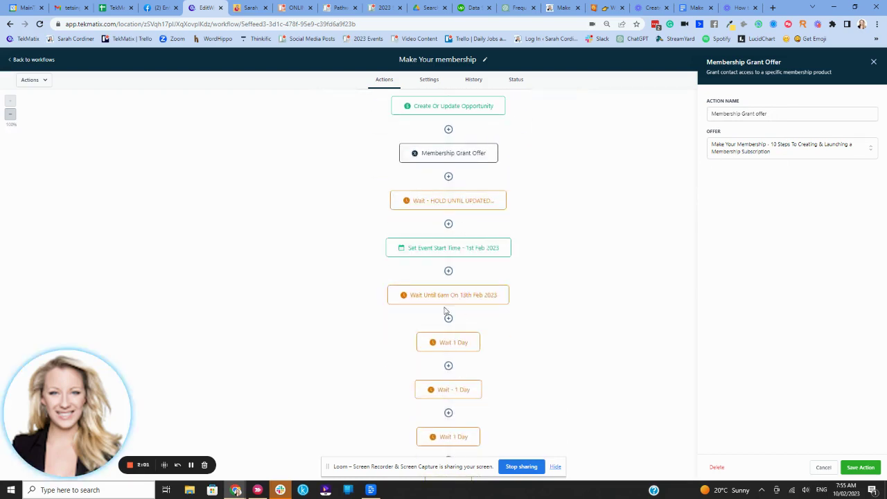
click(432, 202)
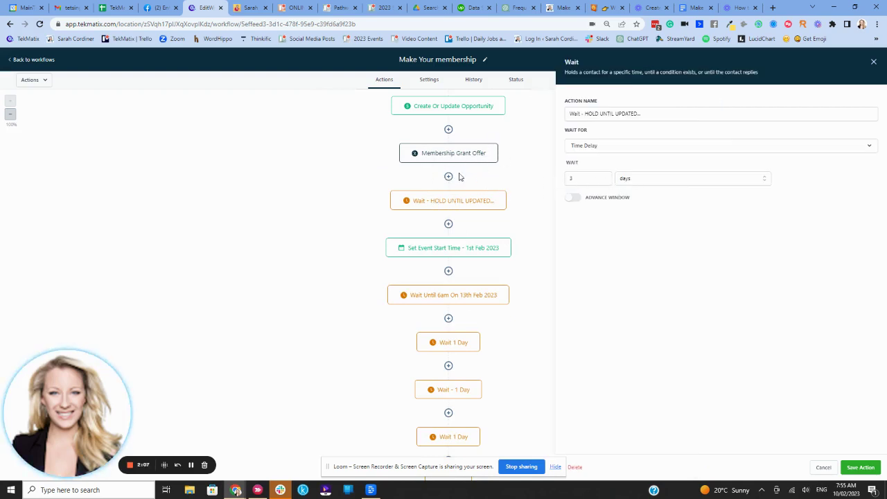
click(823, 467)
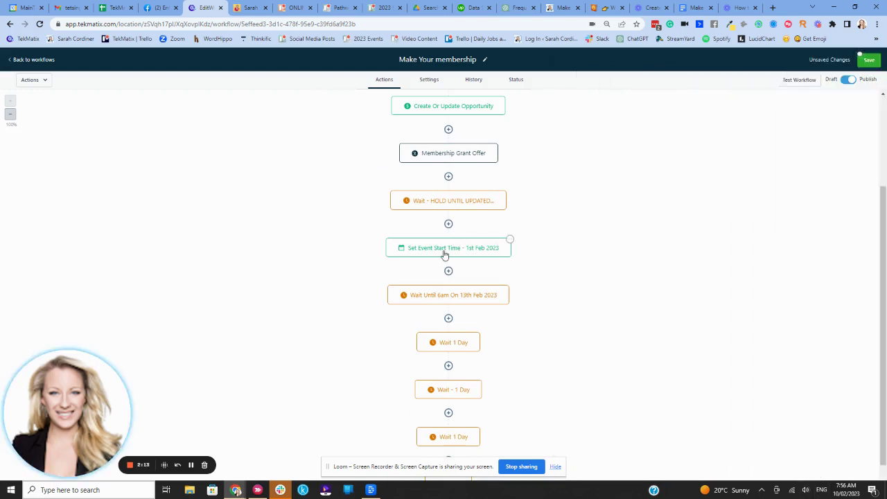
- Rename the event start date action as "Set Event Start Time - 13th Feb 2023"
click(445, 255)
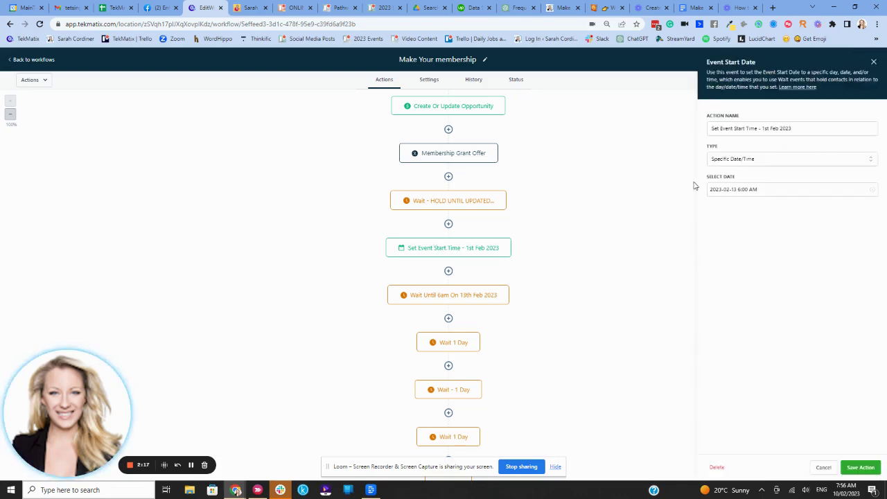
click(767, 132)
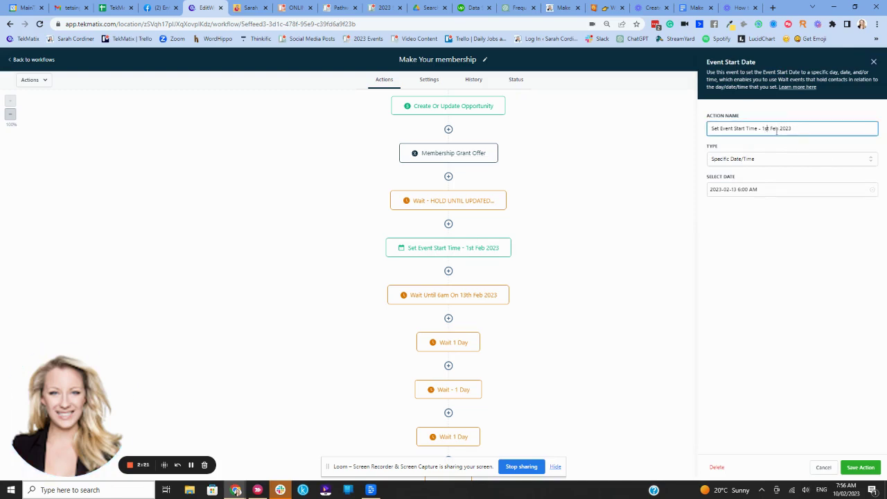
key(BackSpace)
key(BackSpace)
key(BackSpace)
text(13th)
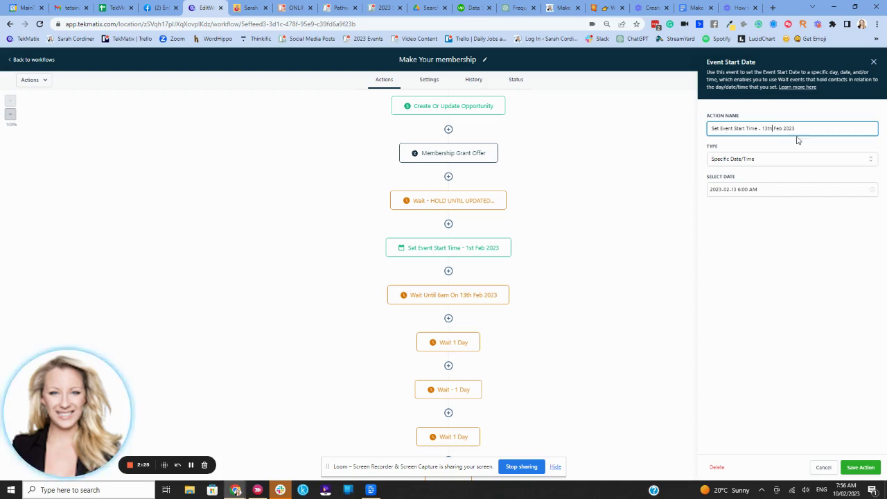
triple_click(778, 125)
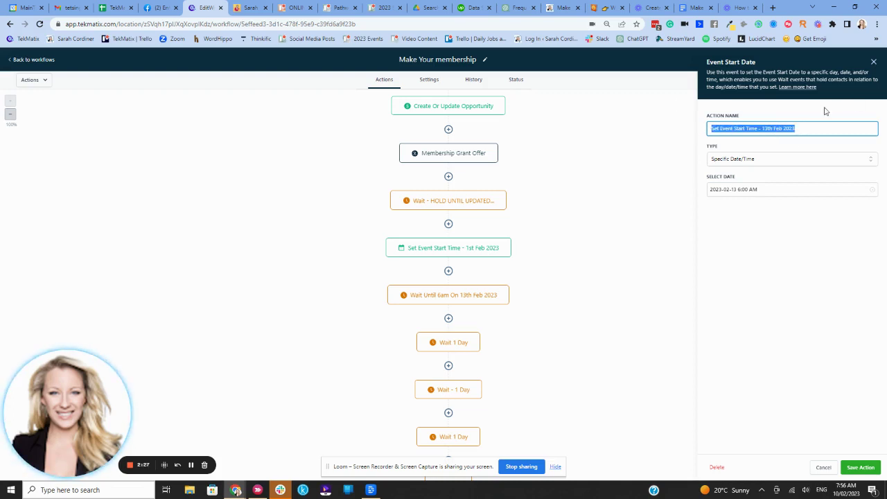
click(795, 149)
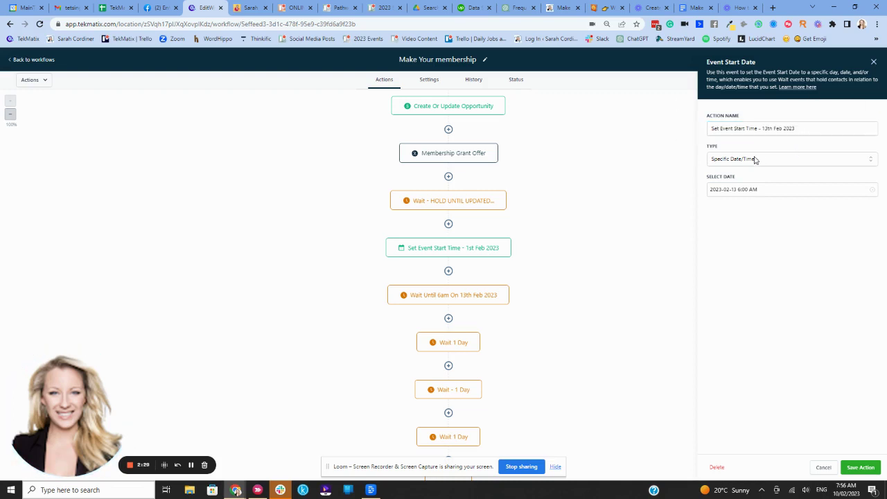
- Set the event start date to 13 February 2023 at 6:00 AM and save the action
click(748, 189)
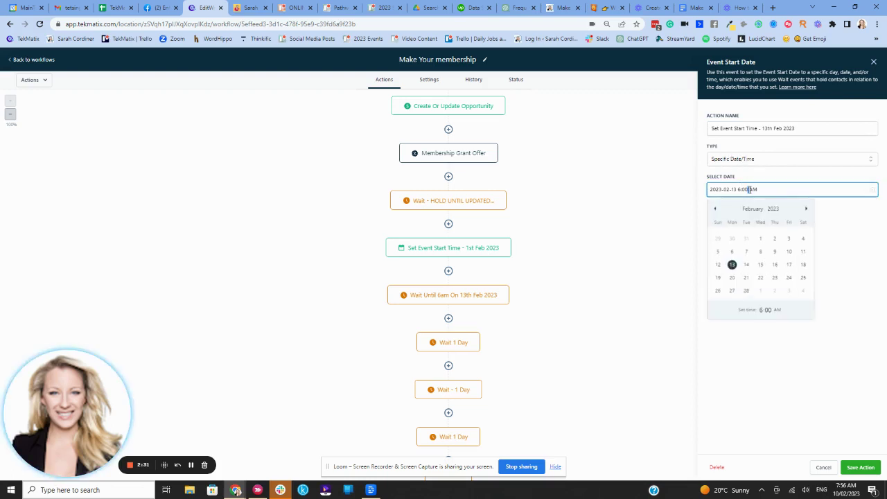
click(734, 266)
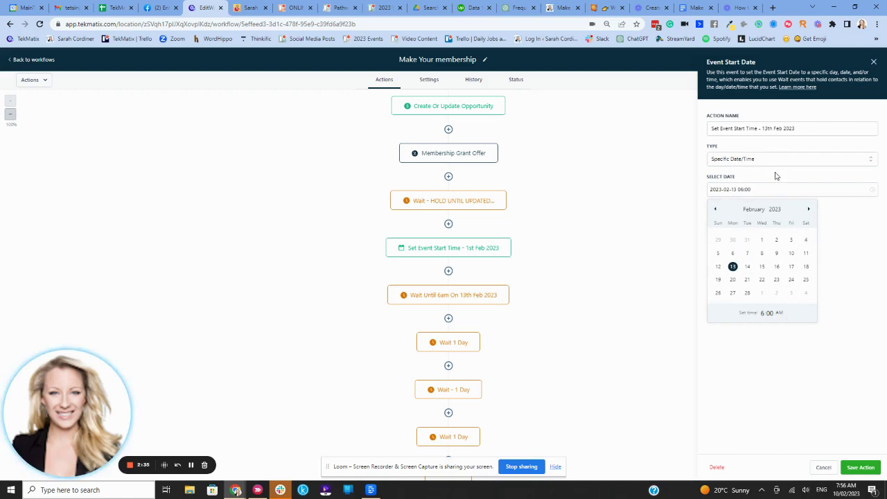
click(860, 467)
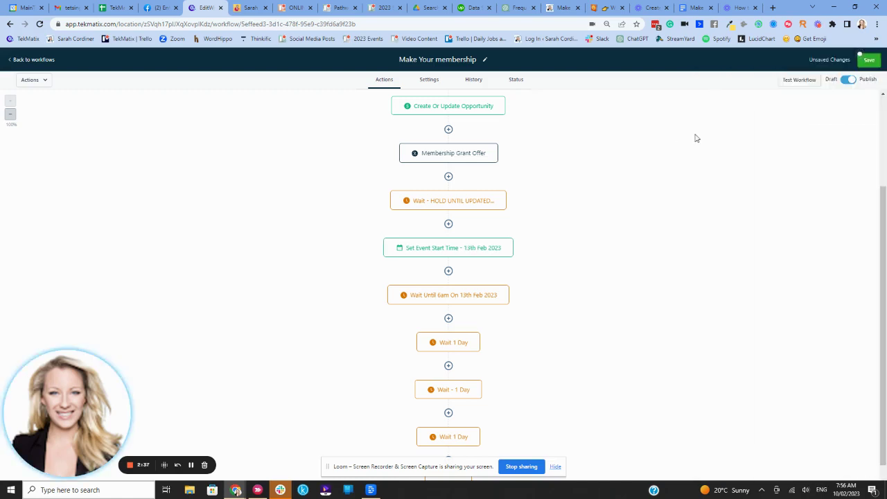
- Review the order of the workflow's actions from the triggers down to the final wait
scroll(460, 224, up, 4)
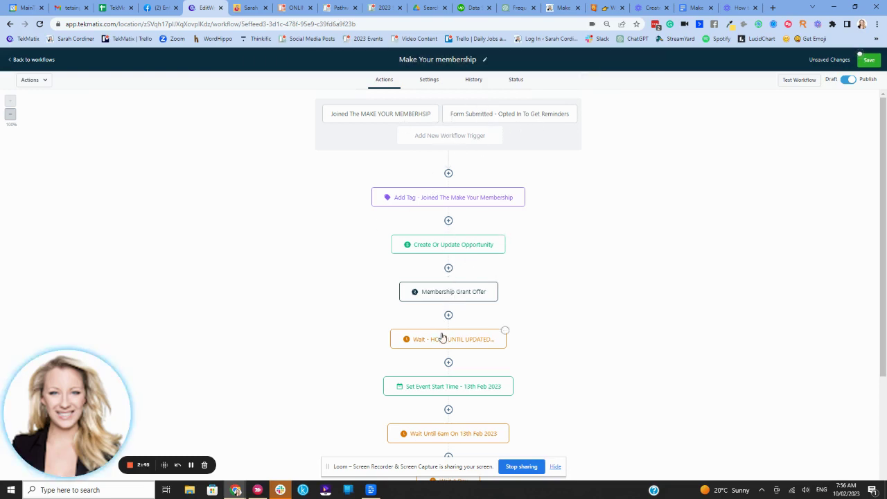
scroll(439, 339, down, 1)
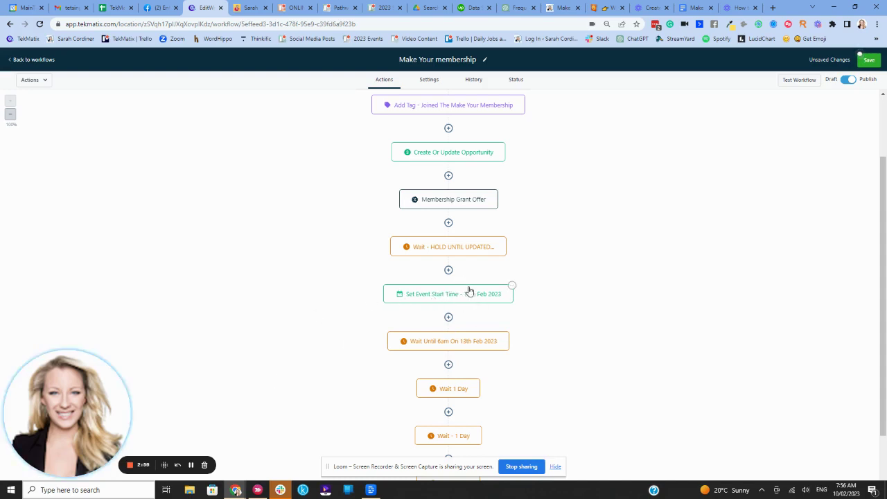
scroll(463, 270, down, 1)
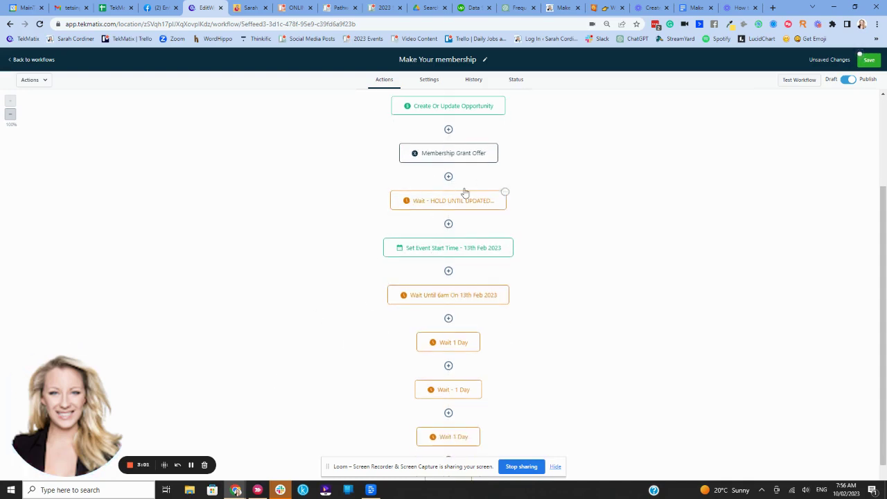
scroll(433, 211, down, 1)
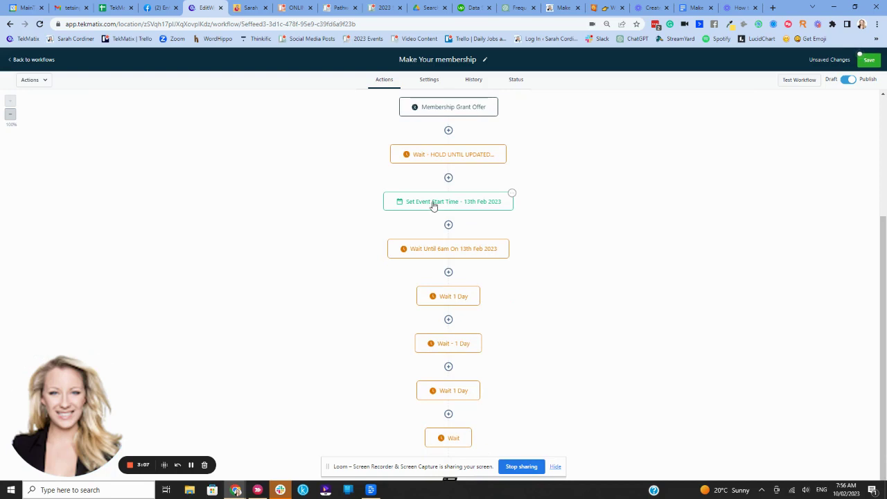
scroll(465, 298, down, 1)
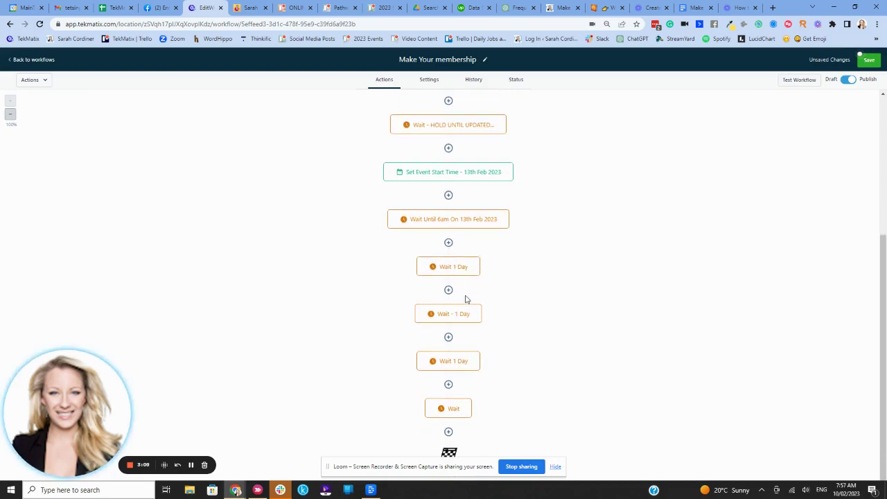
scroll(464, 267, up, 3)
scroll(469, 238, down, 3)
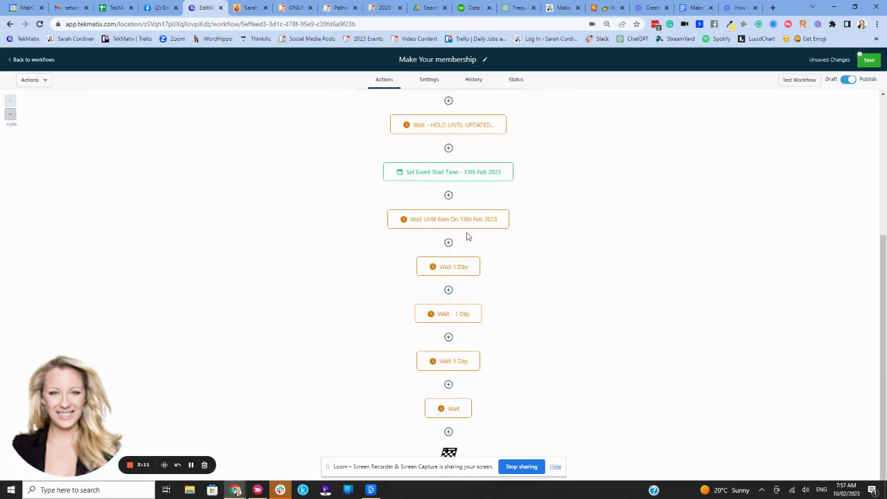
scroll(467, 236, up, 3)
scroll(467, 235, down, 3)
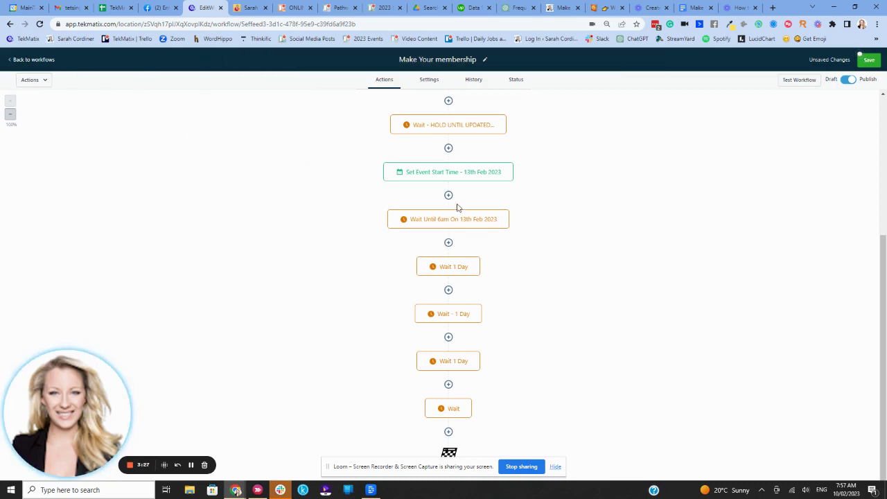
scroll(454, 197, up, 3)
scroll(460, 189, down, 2)
scroll(453, 193, down, 1)
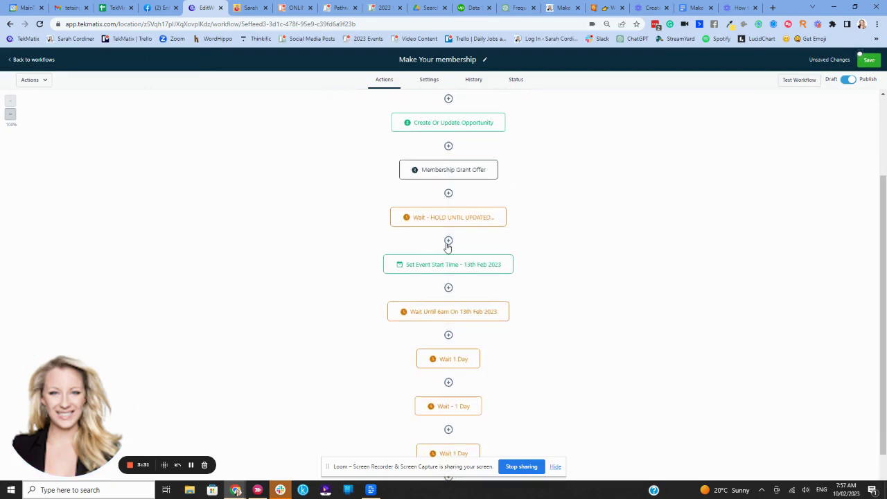
- Insert a Send Email action after the "HOLD UNTIL UPDATED" wait, using the "Make Your Membership - Welcome" template
click(448, 240)
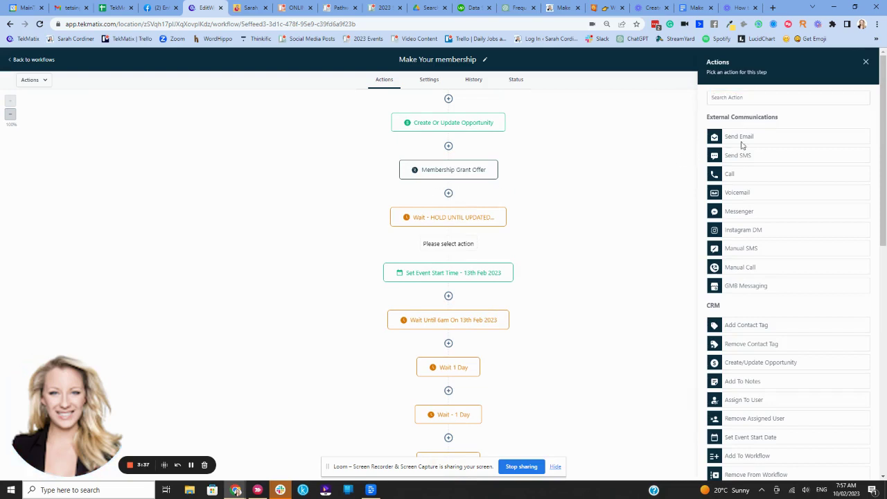
click(740, 142)
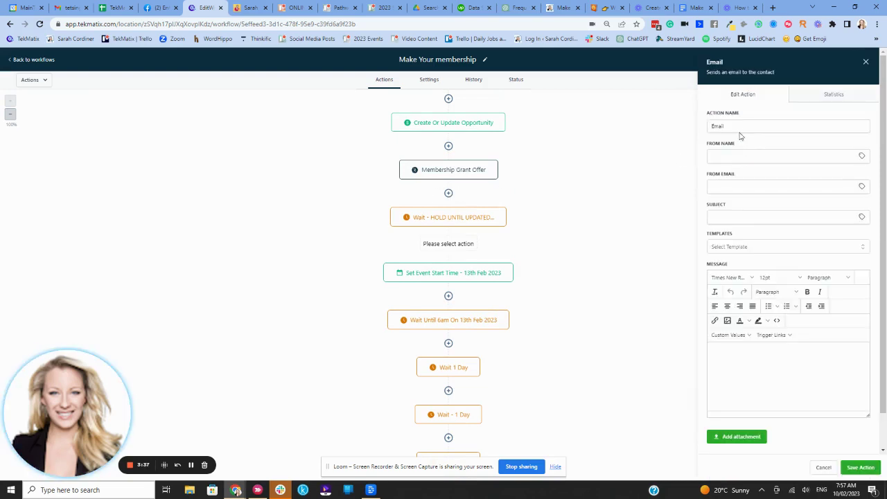
click(736, 249)
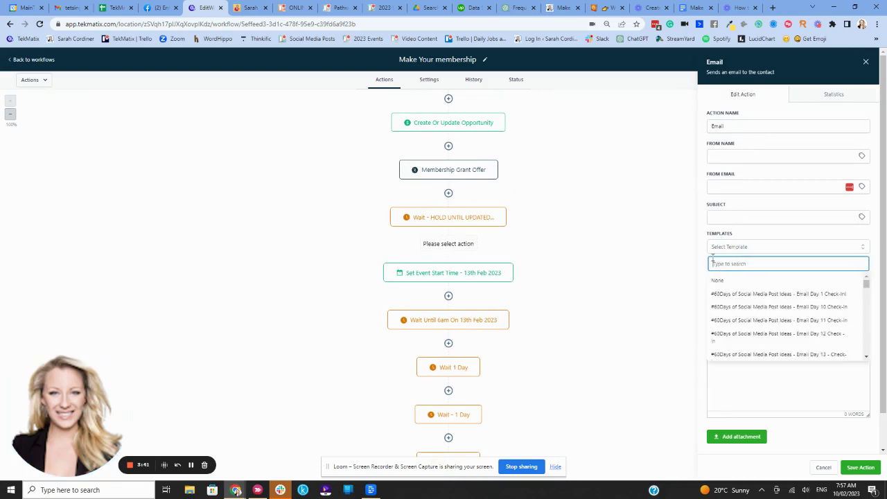
text(make you)
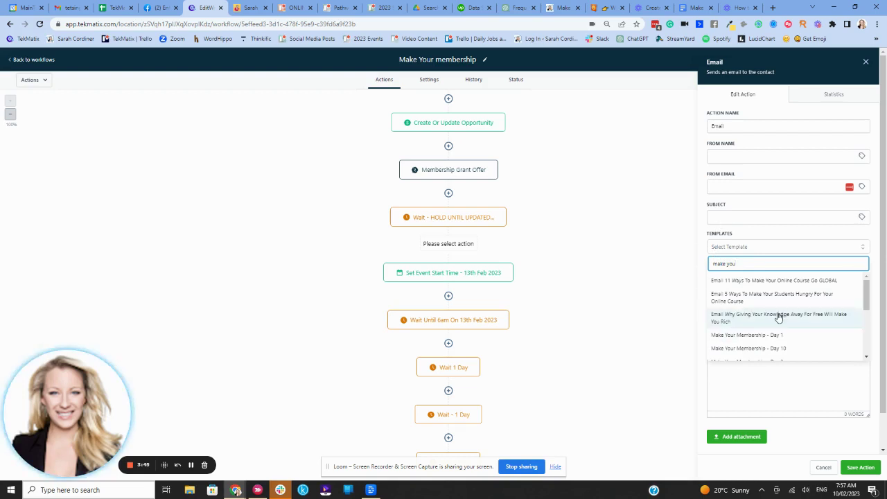
scroll(778, 317, down, 5)
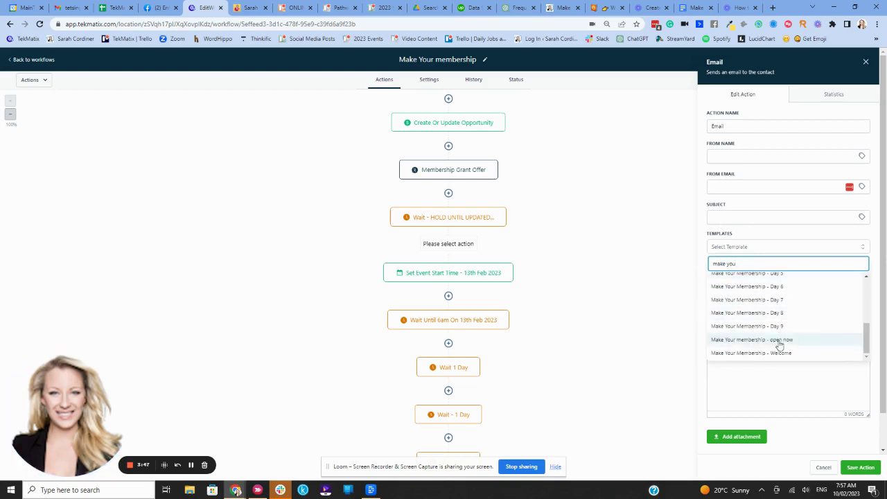
click(779, 354)
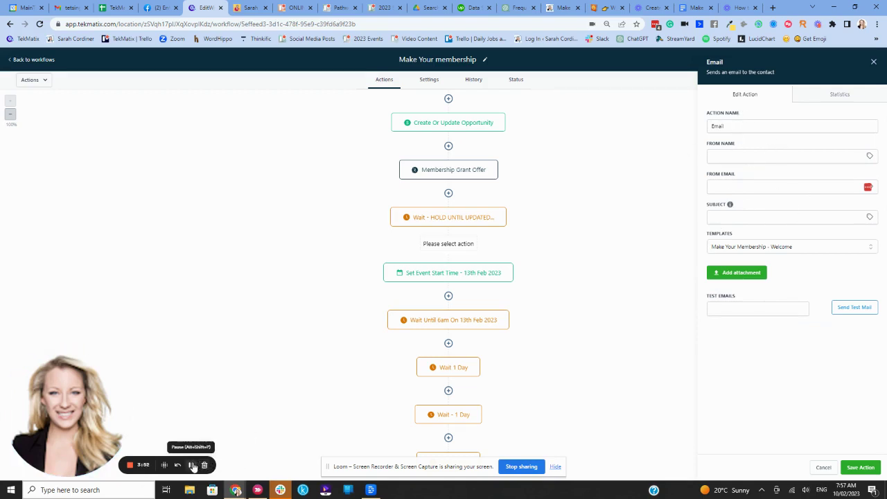
- Name the email action "Email - welcome", fill in the sender's name and email, set the subject "Welcome to the Make Your Membership challenge" and save
drag(778, 125, 673, 131)
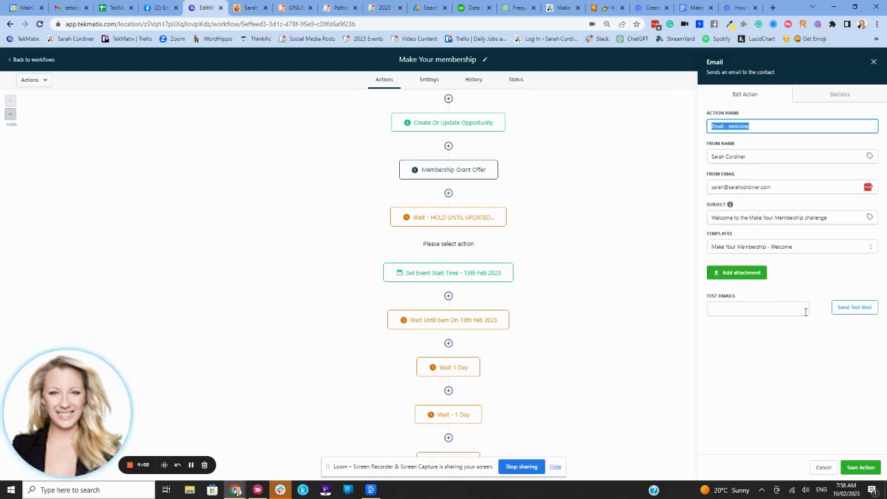
click(861, 467)
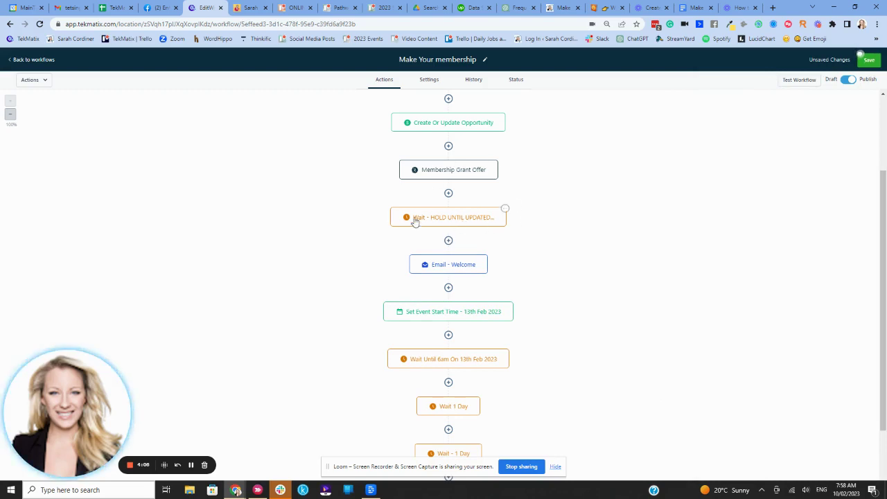
- Insert a Send Email action after the 6am wait with sender details, template "Make Your Membership - Day 1" and subject "DAY 1 - Make Your Membership Challenge"
scroll(454, 220, down, 1)
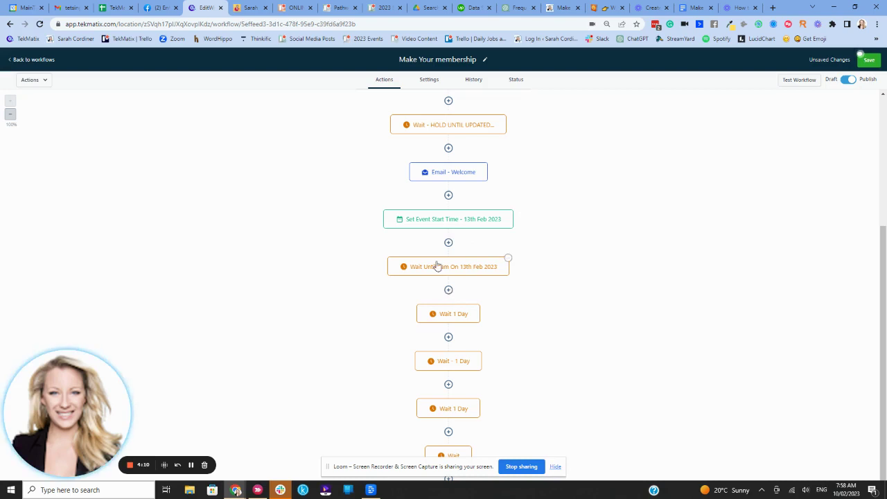
click(448, 290)
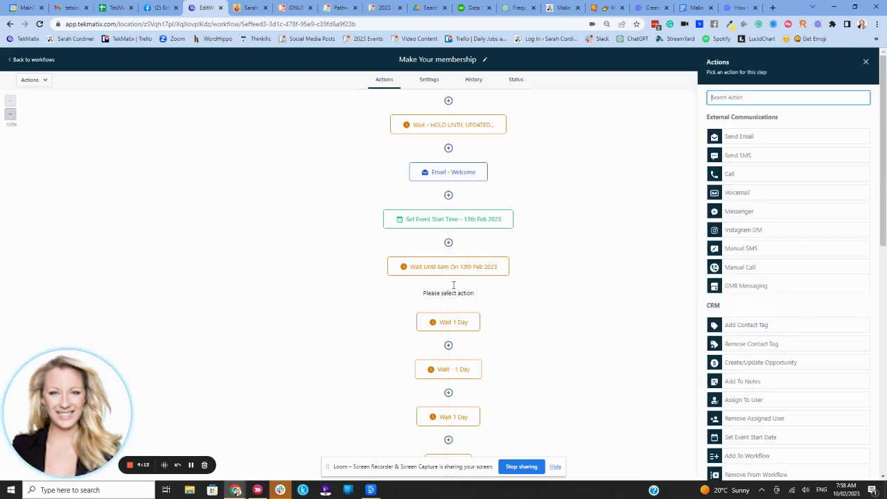
click(735, 143)
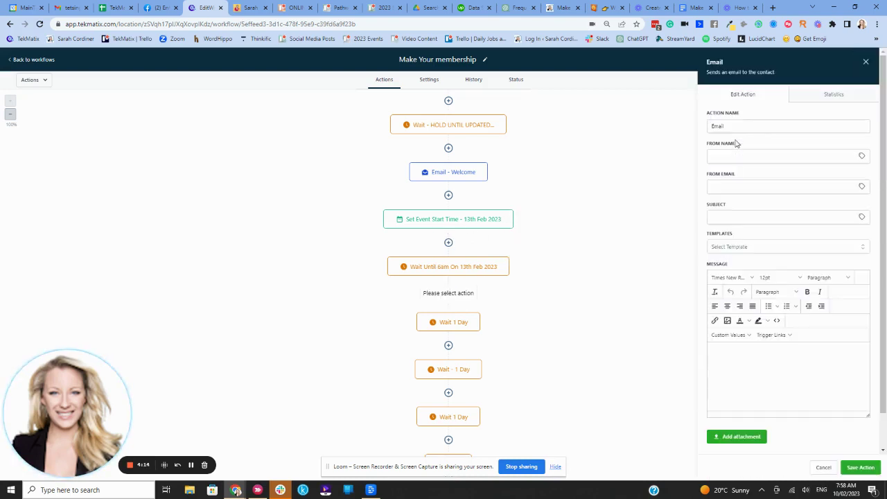
click(738, 247)
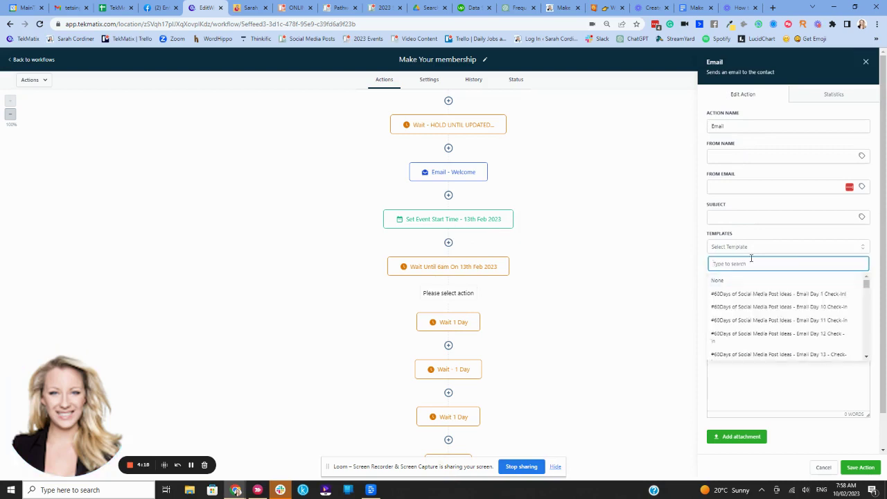
text(make your)
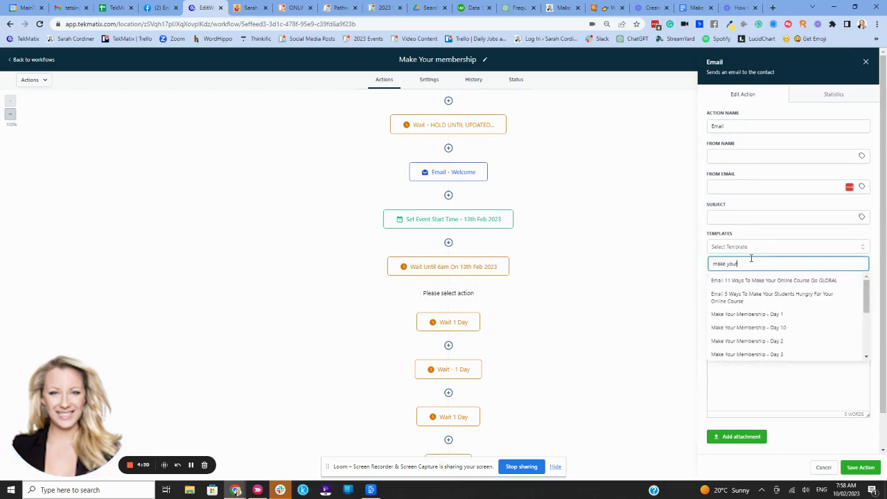
click(756, 314)
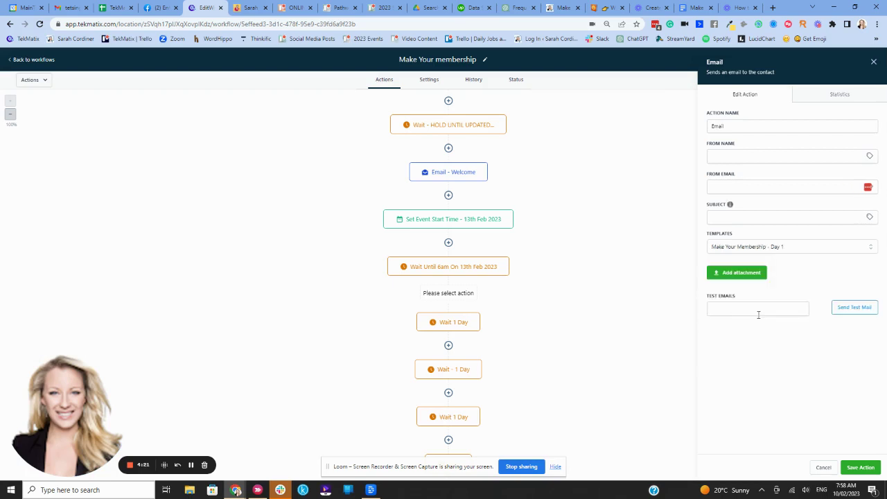
click(191, 466)
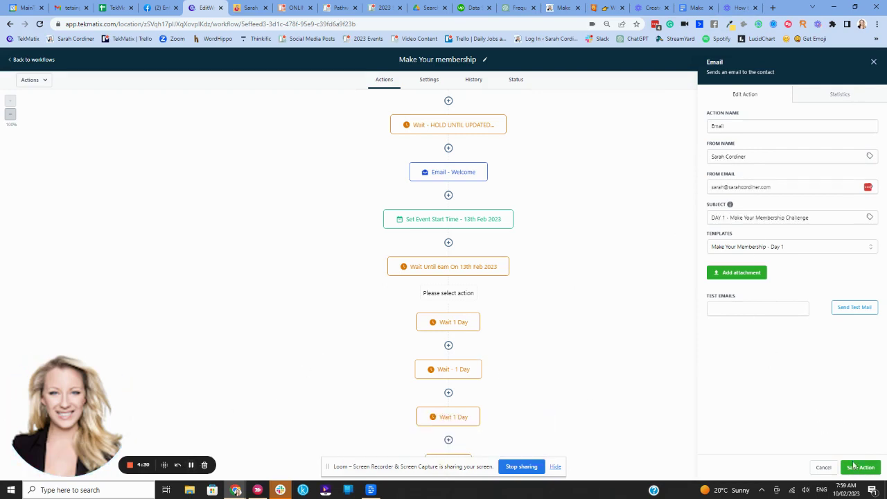
click(859, 467)
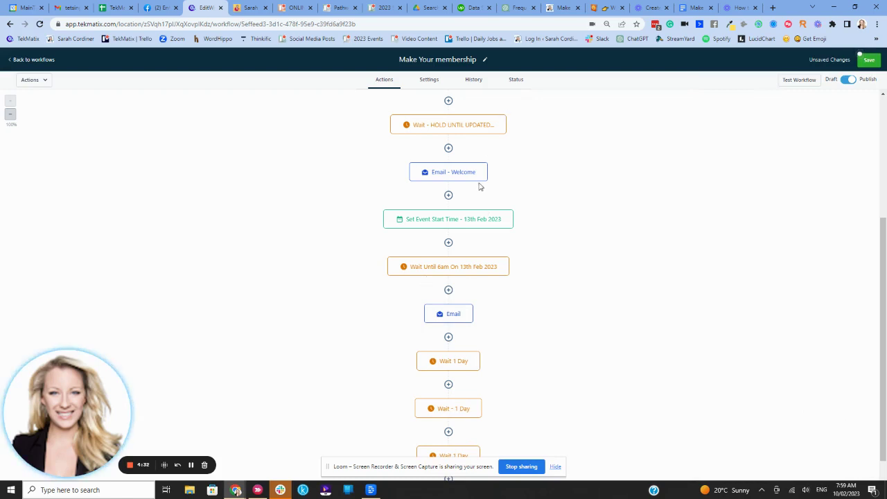
- Add a Wait action at the very end of the workflow, after the last existing wait
scroll(478, 184, up, 3)
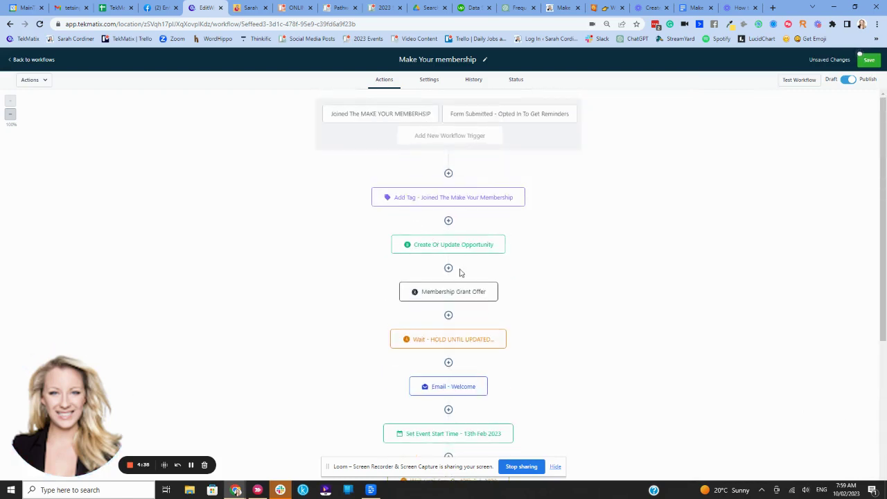
scroll(465, 255, down, 1)
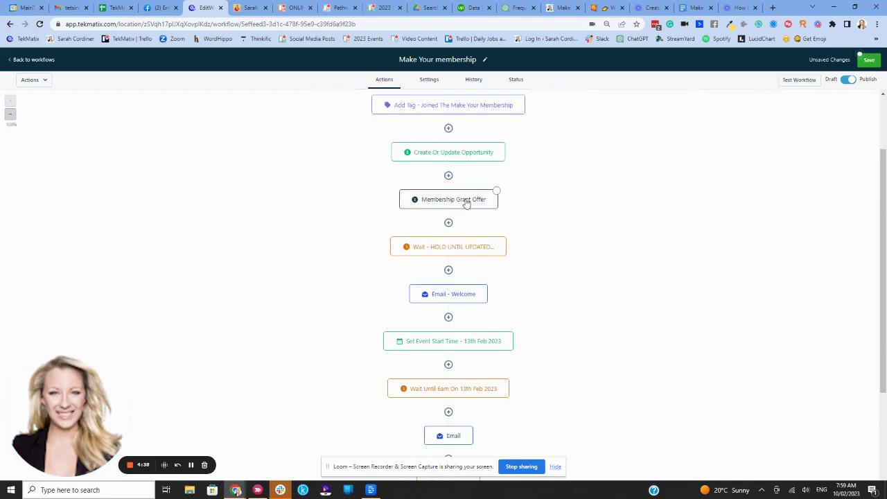
scroll(458, 223, down, 1)
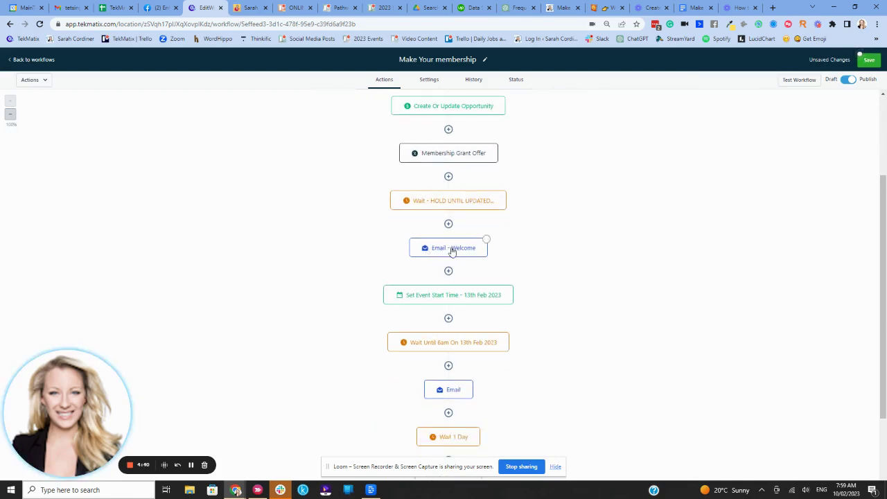
mouse_move(432, 299)
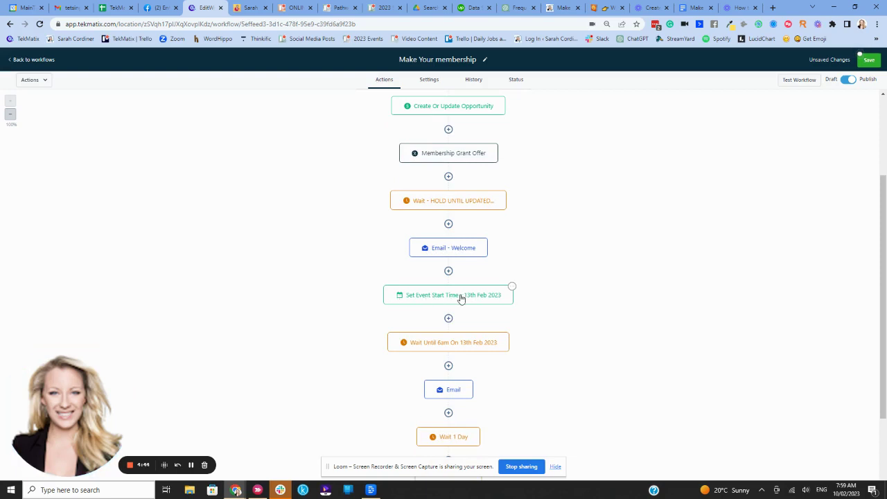
scroll(461, 298, down, 2)
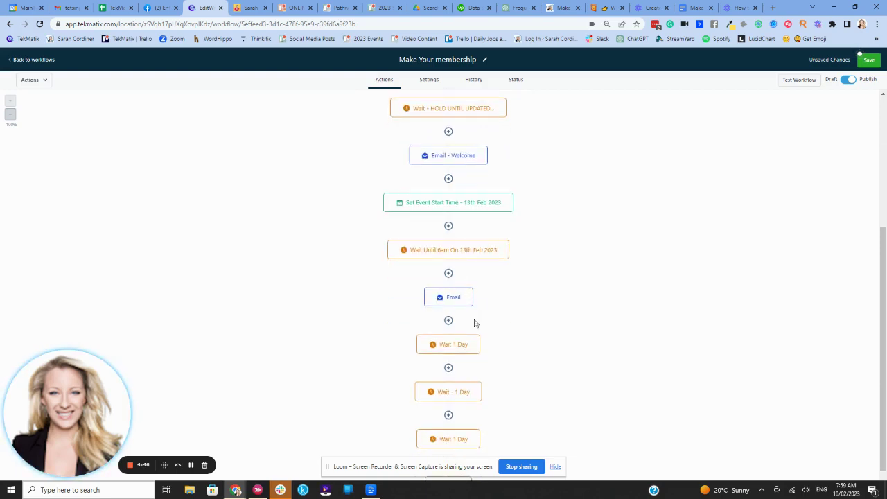
scroll(469, 426, down, 2)
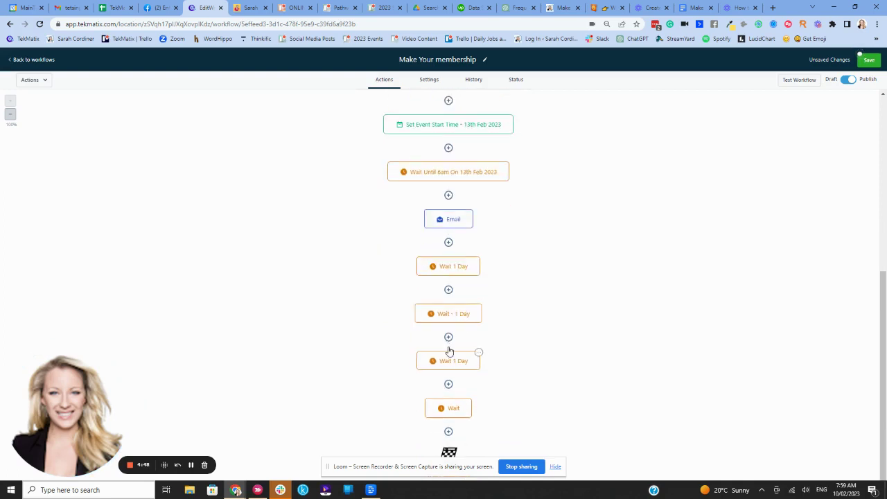
click(448, 433)
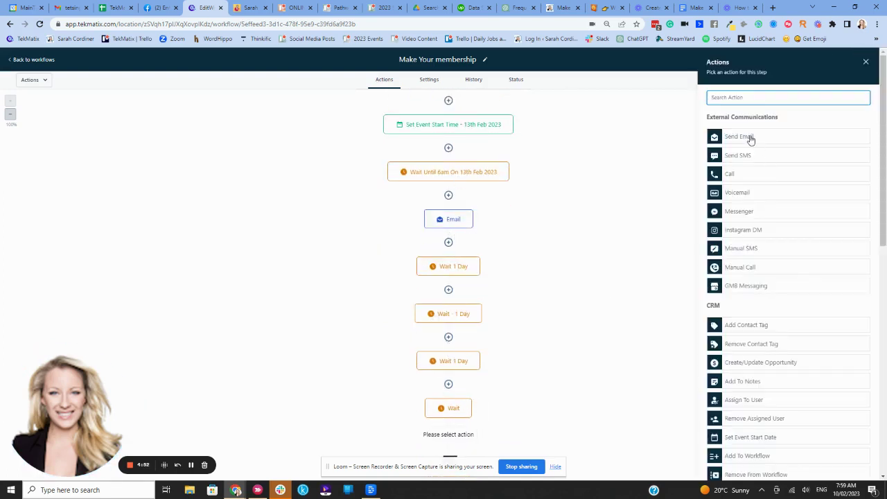
text(wait)
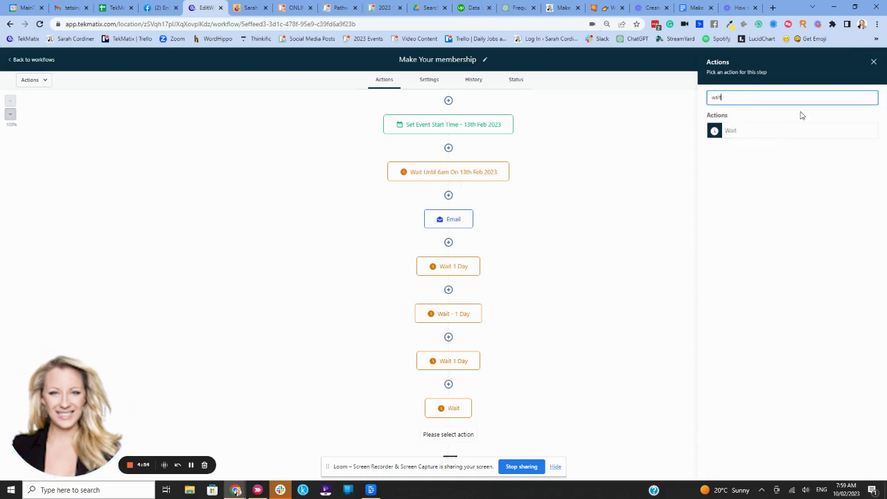
click(775, 131)
- Name the new wait "Wait - 1 day", set its time delay to 1 day and save the action
click(592, 111)
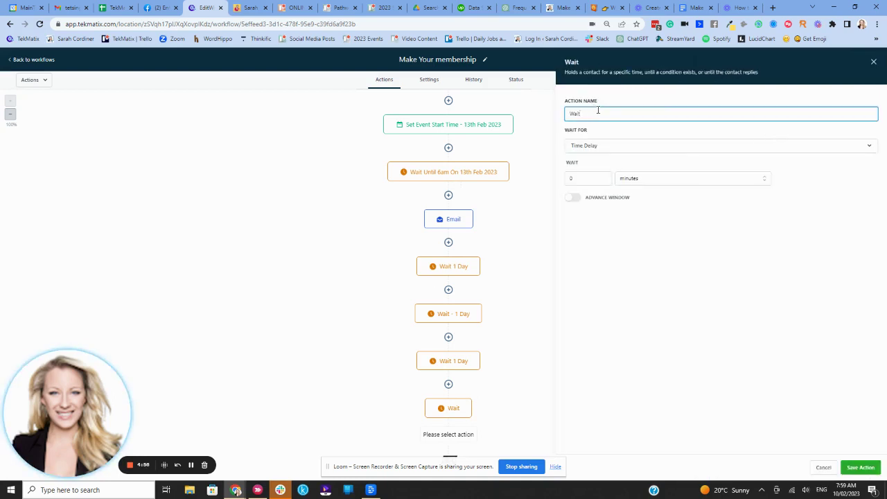
text(- 1 day)
click(573, 178)
text(1)
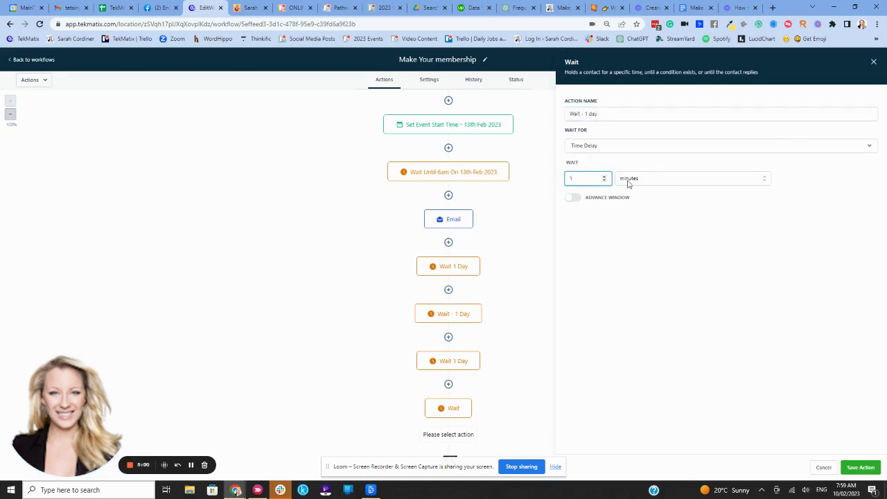
click(628, 182)
click(623, 223)
click(860, 467)
- Rename the second-to-last action, the unlabelled "Wait", as "Wait - 1 day" and save it
scroll(485, 236, down, 1)
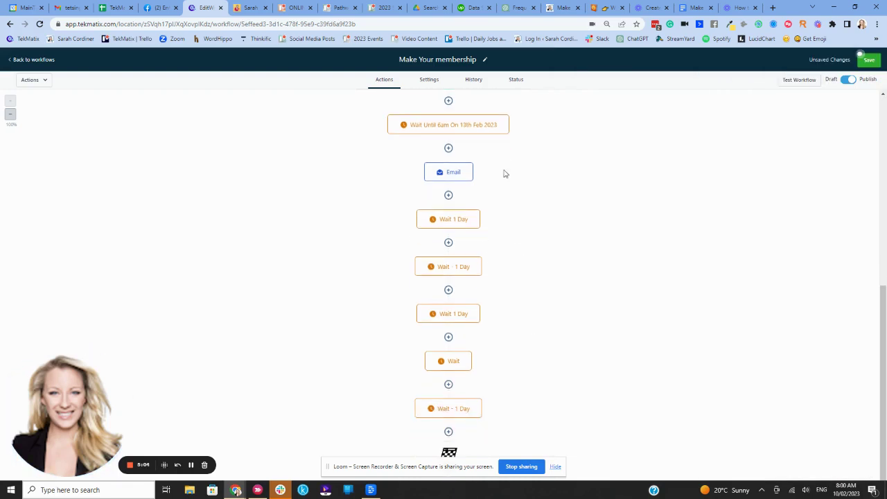
click(447, 359)
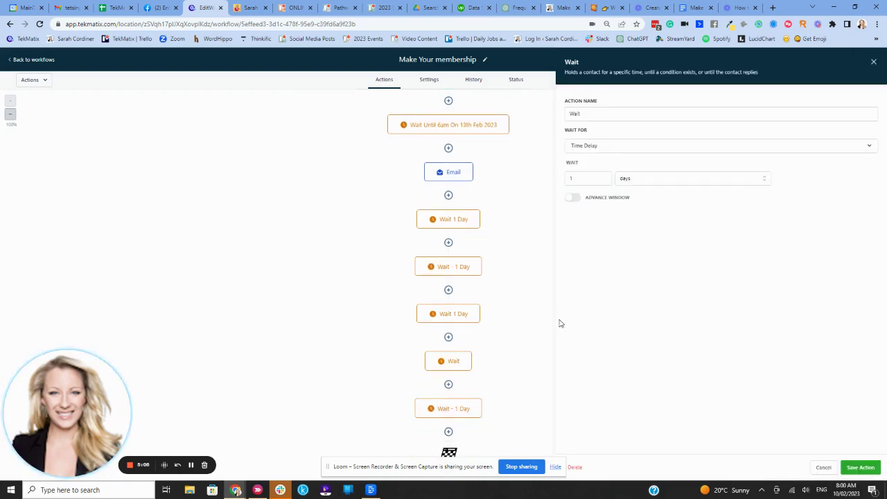
click(612, 113)
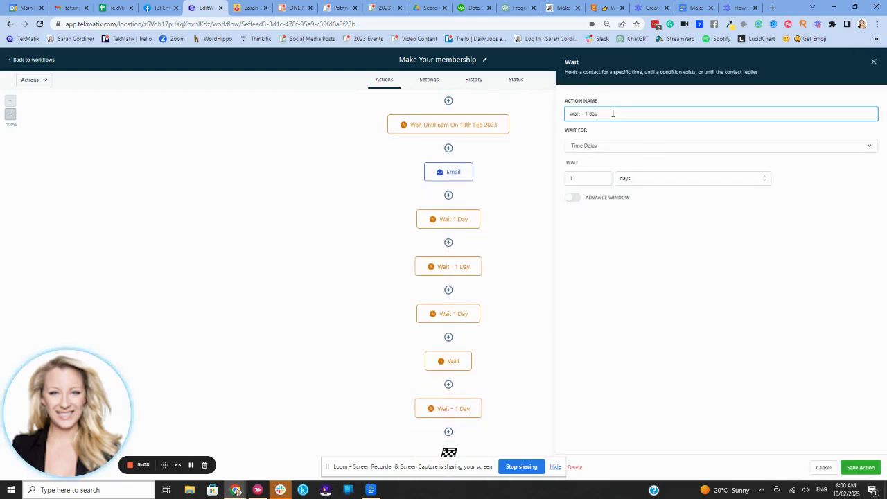
click(860, 467)
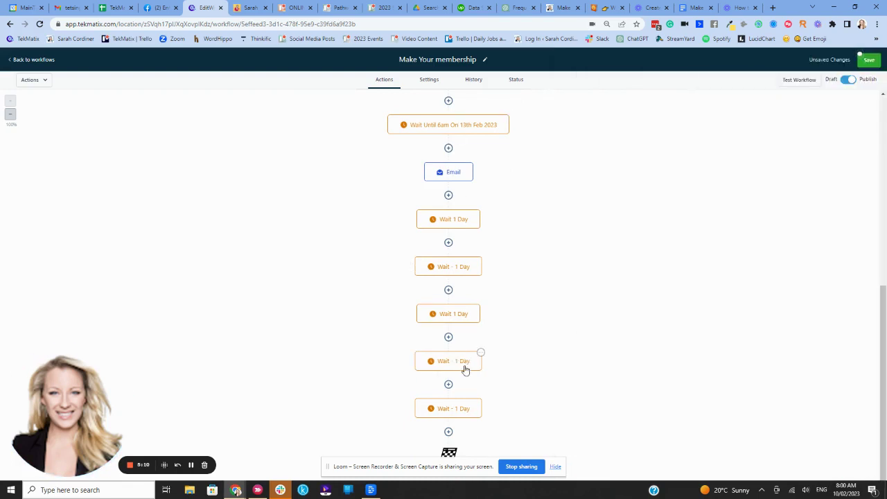
- Rename the email action after the 6am wait as "Email - Day 1" and save it
click(457, 174)
click(751, 127)
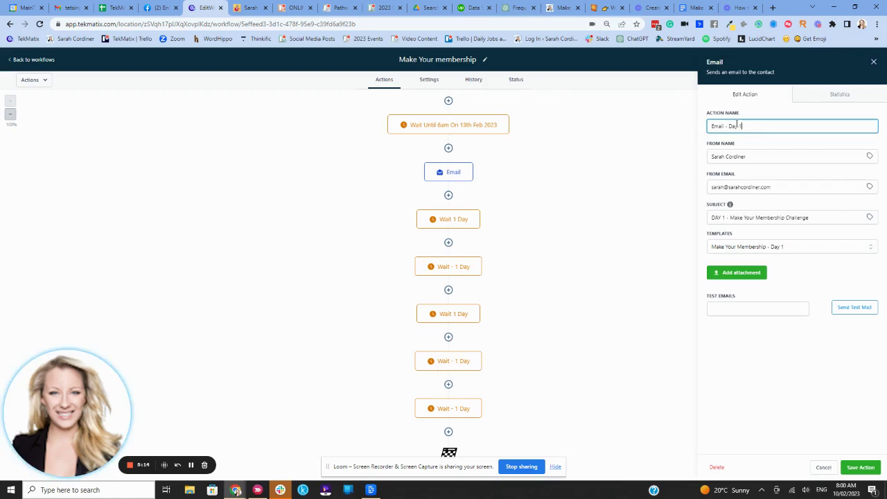
click(860, 467)
- Insert a Send Email action after the first one-day wait, using the "Make Your Membership - Day 2" template
scroll(452, 194, up, 3)
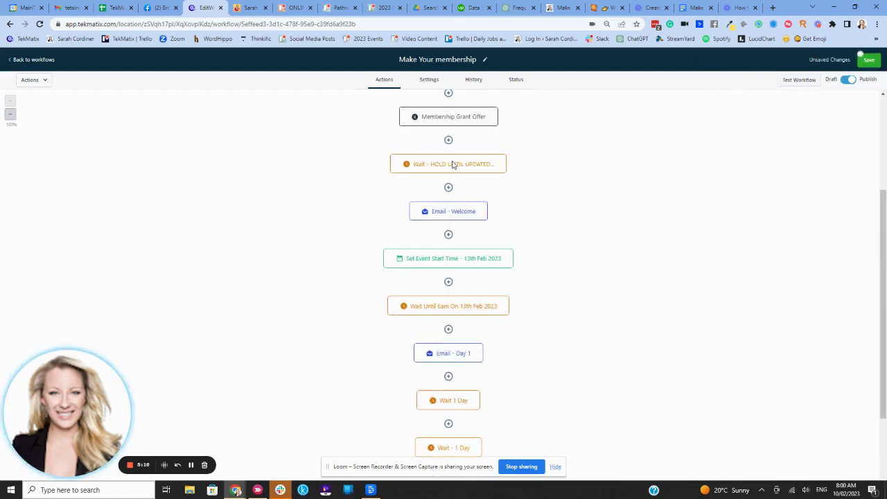
scroll(458, 218, down, 2)
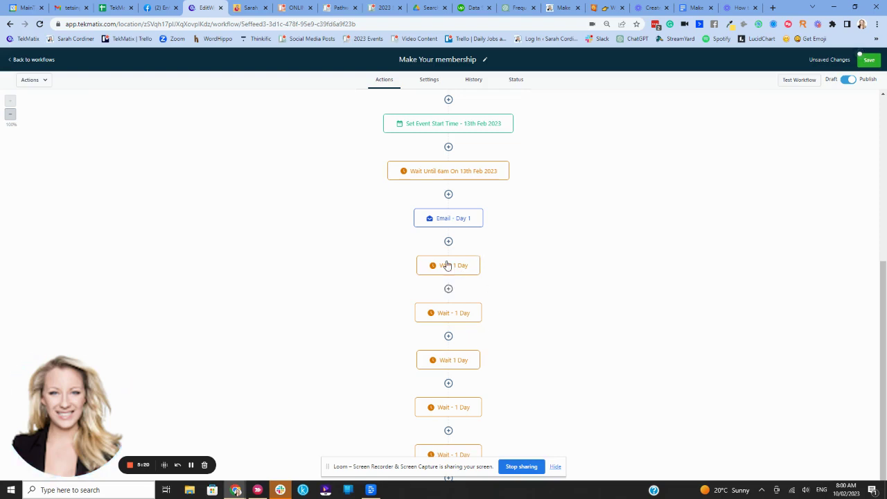
click(449, 289)
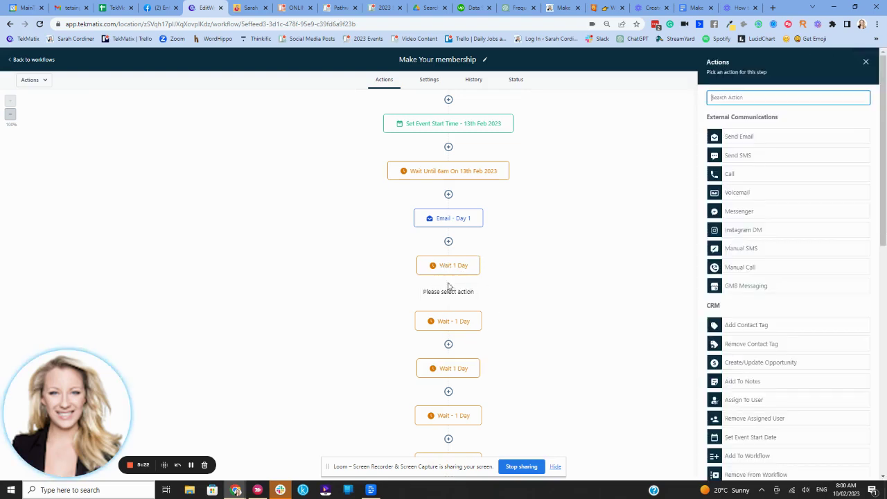
click(739, 142)
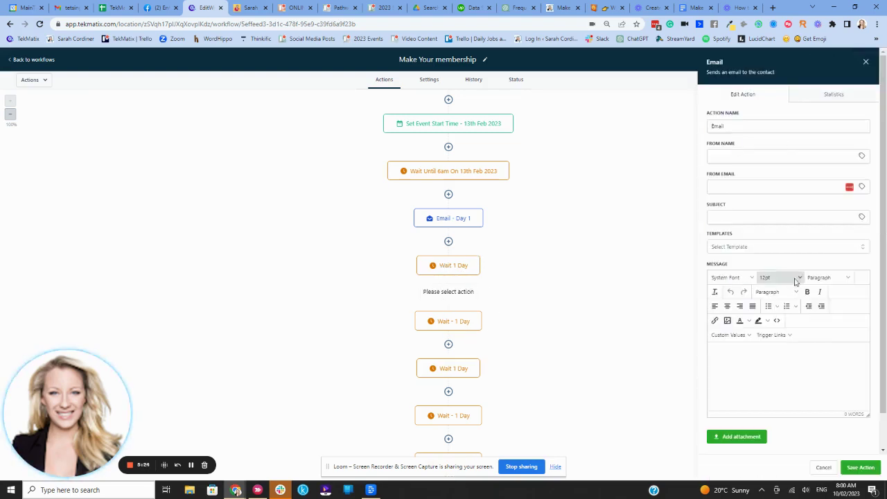
click(757, 248)
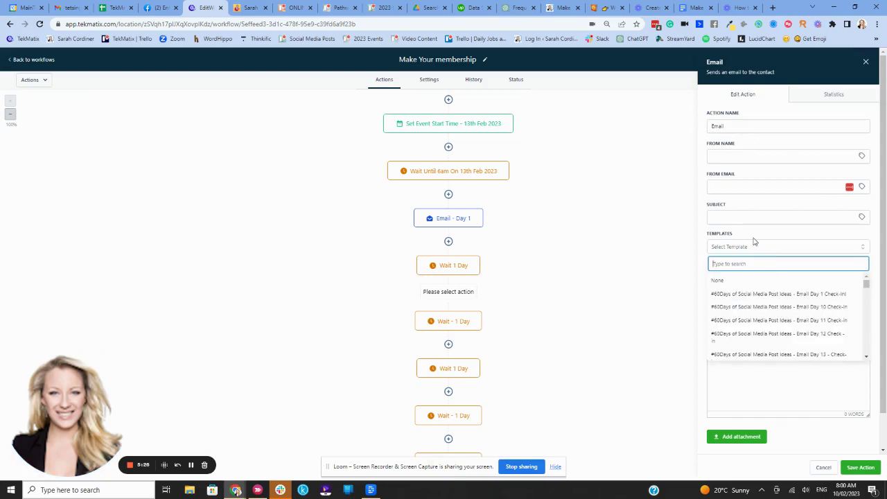
text(make your)
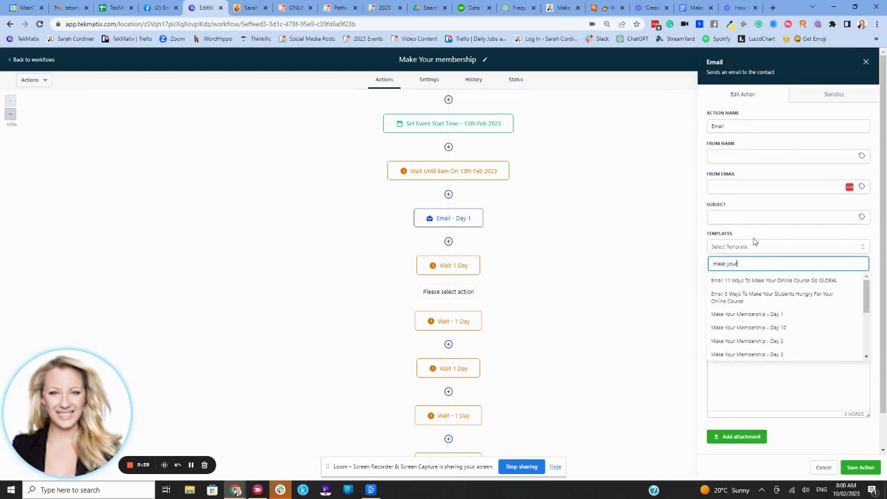
click(768, 341)
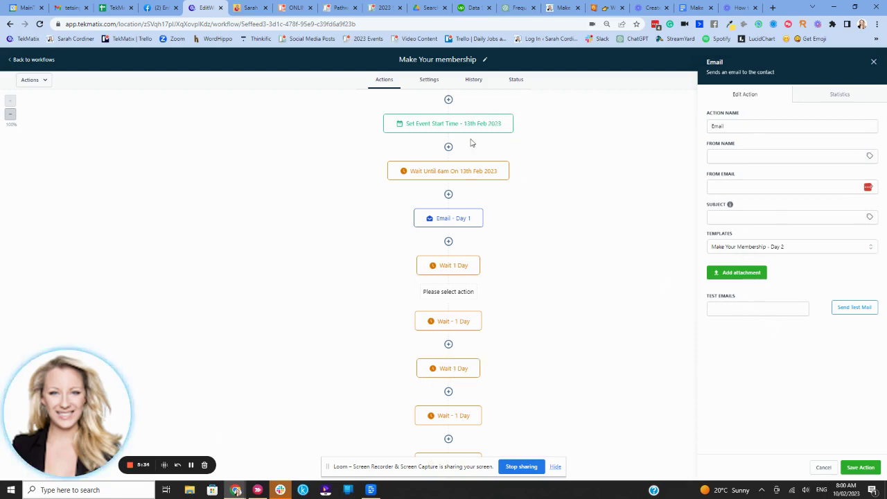
scroll(474, 166, up, 4)
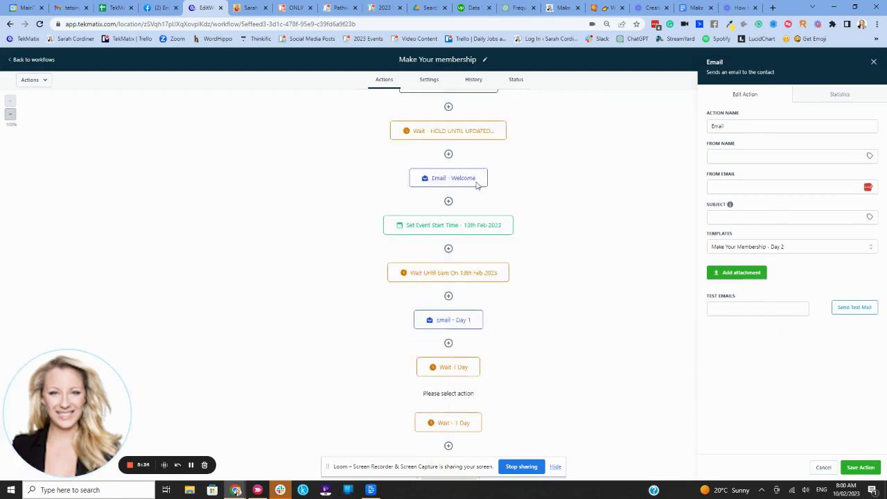
click(191, 465)
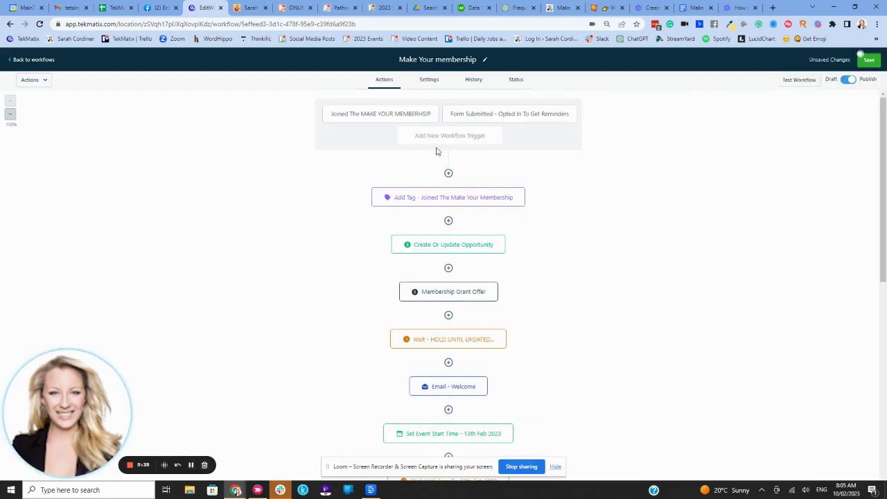
- Review the whole workflow sequence from its triggers through the welcome email, event start time, daily emails and the waits between them
scroll(458, 185, down, 5)
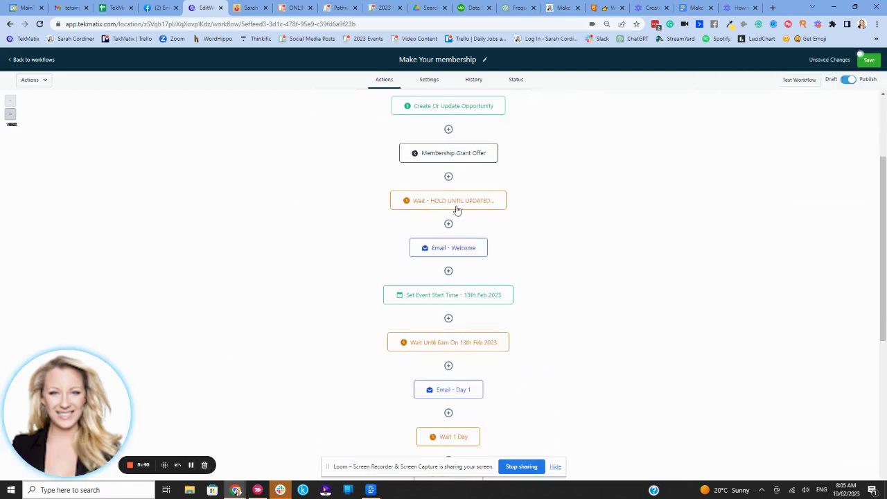
scroll(464, 274, down, 1)
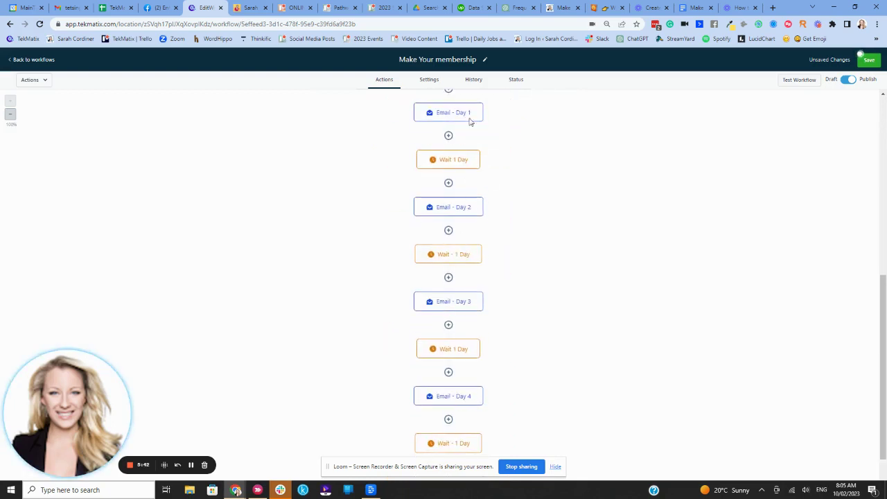
scroll(476, 190, up, 2)
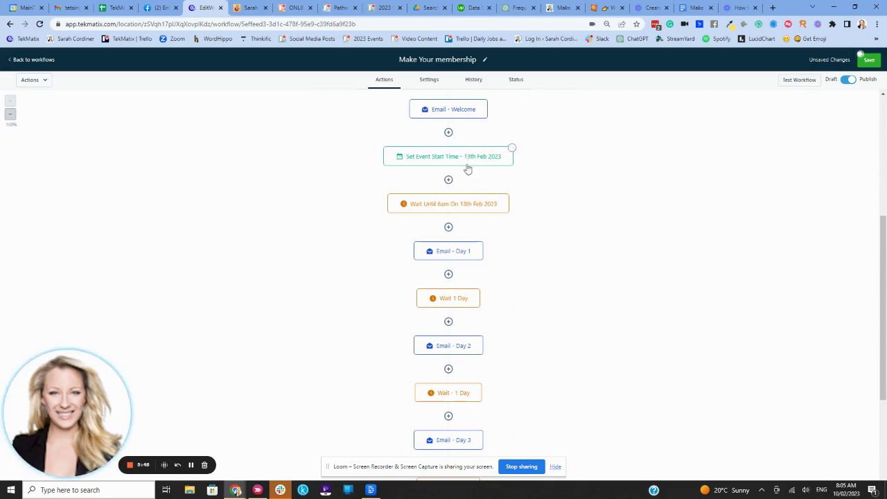
scroll(451, 208, down, 1)
scroll(447, 182, down, 1)
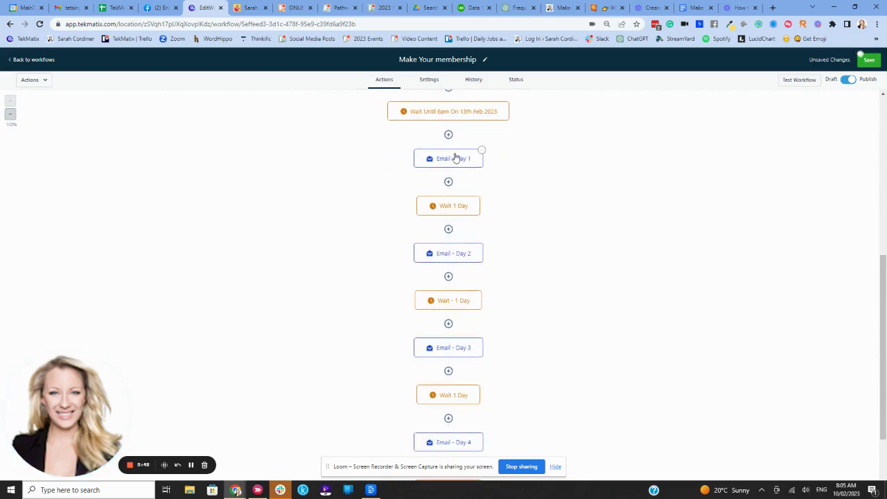
scroll(457, 234, down, 1)
scroll(462, 237, down, 1)
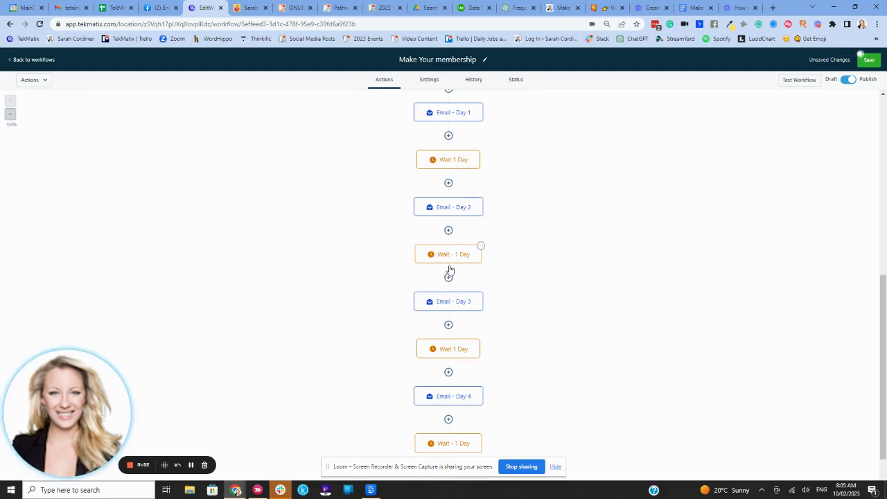
scroll(470, 292, down, 2)
scroll(523, 219, up, 9)
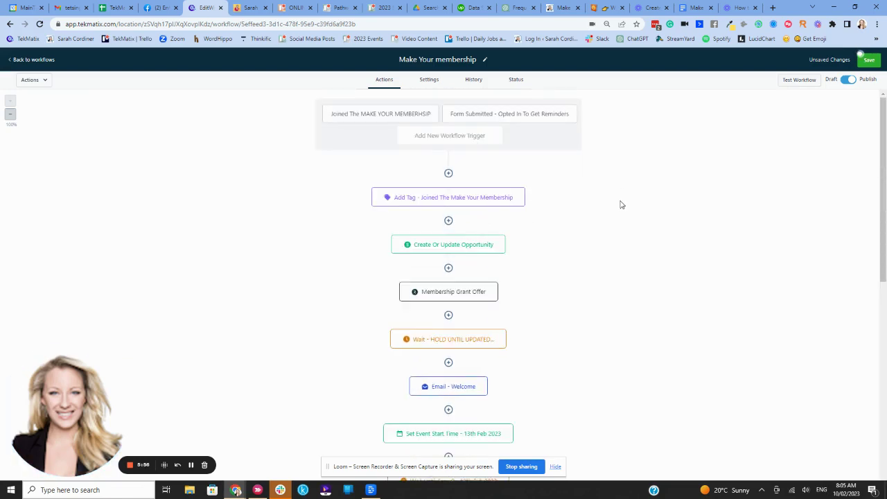
scroll(621, 212, down, 1)
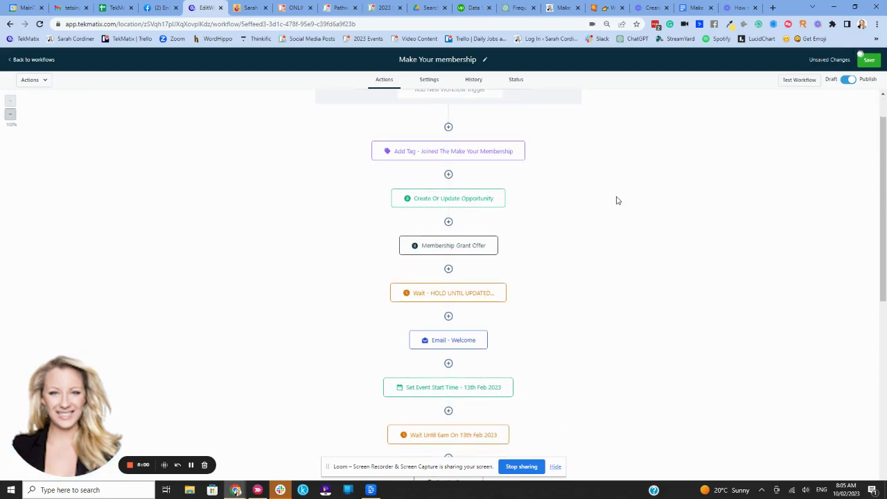
scroll(618, 198, up, 1)
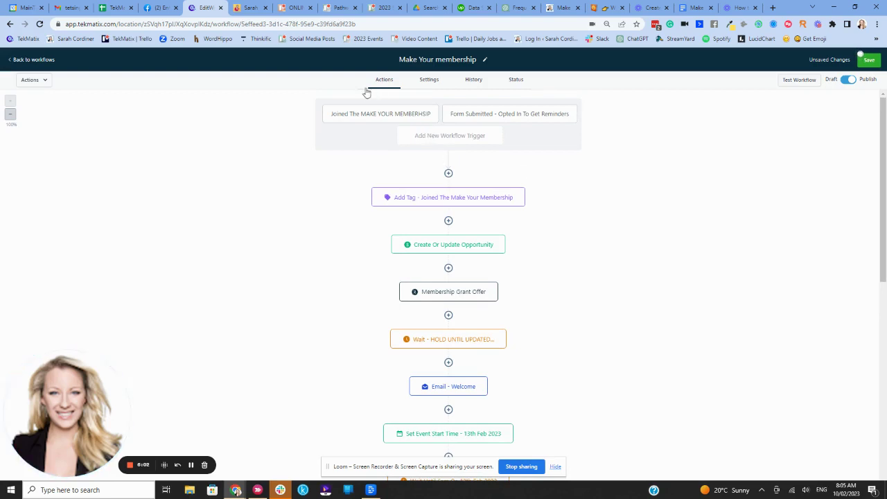